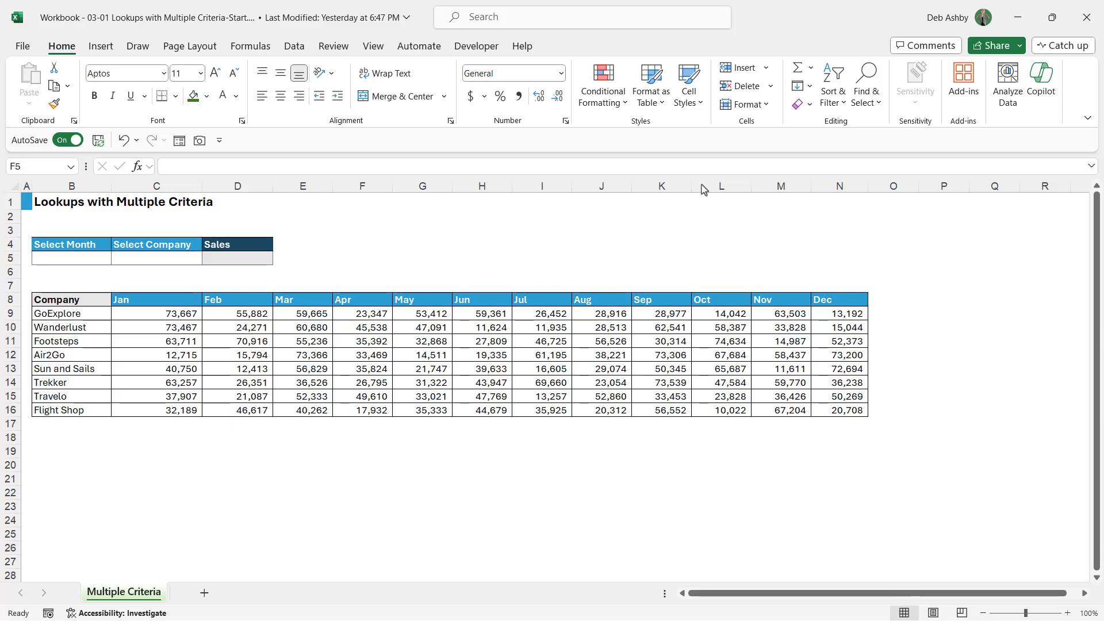
Examine the sales table's month headers, company names and sales figures, along with the empty month and company selection cells
click(247, 328)
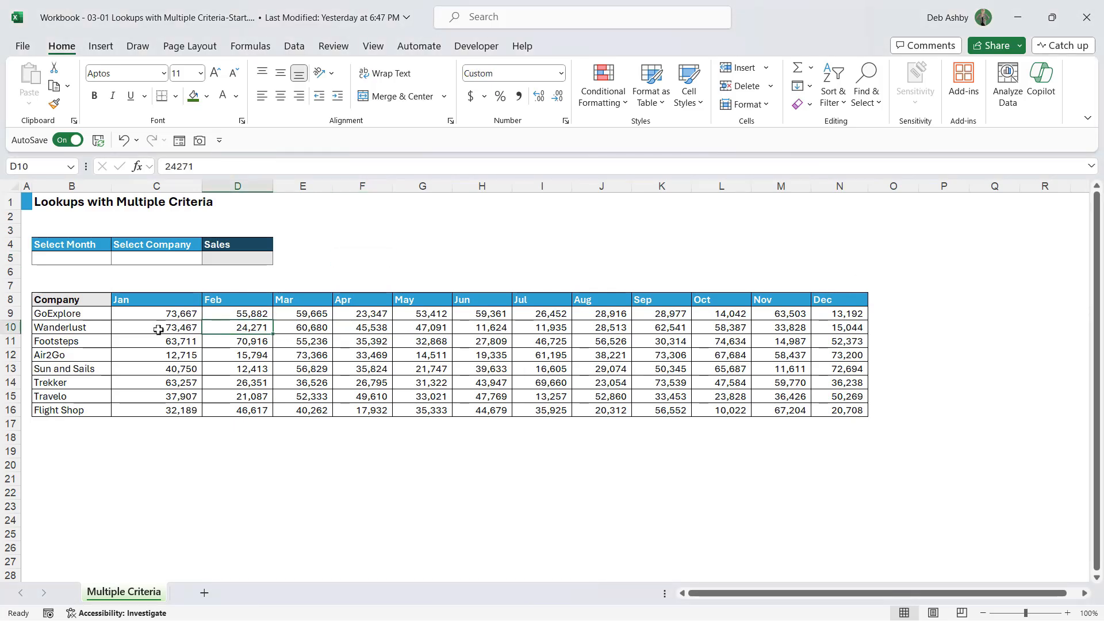
drag(128, 299, 840, 302)
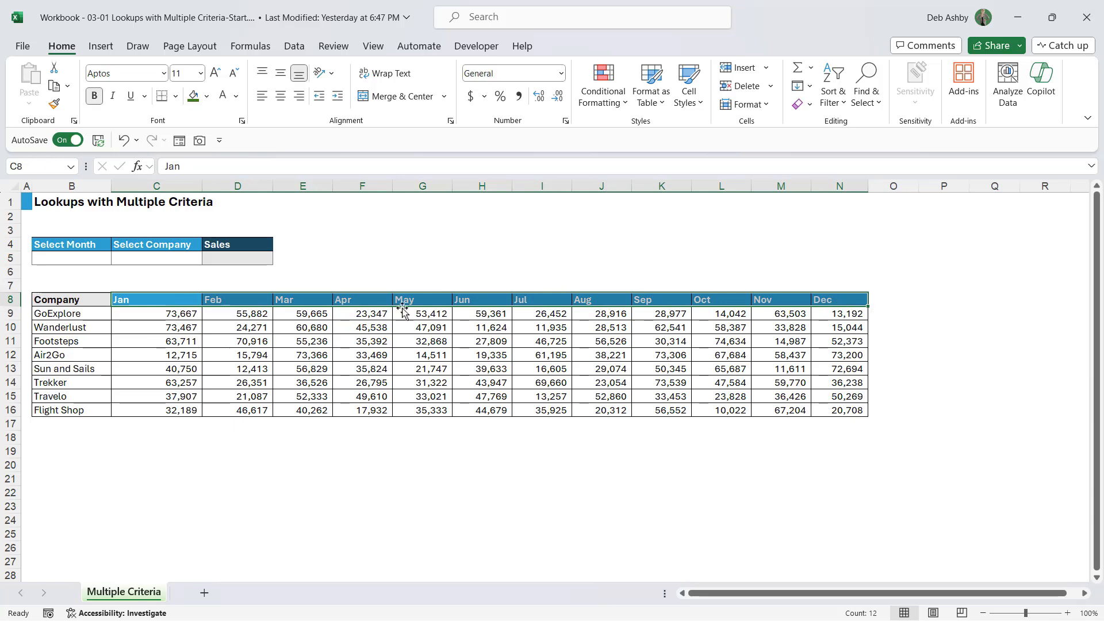
drag(75, 313, 64, 409)
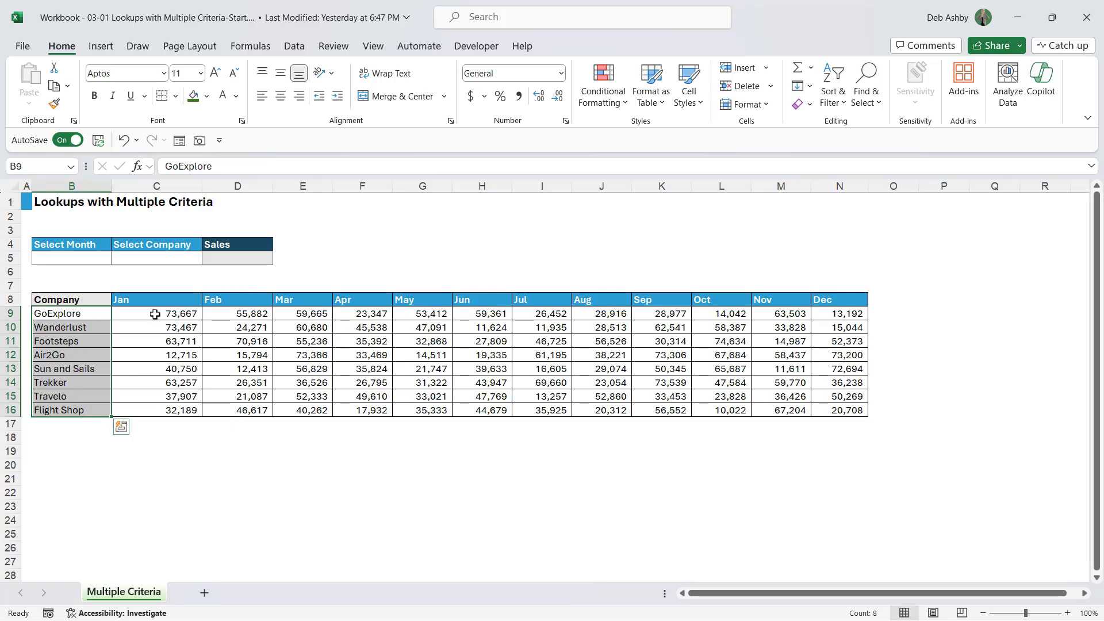
drag(156, 314, 836, 406)
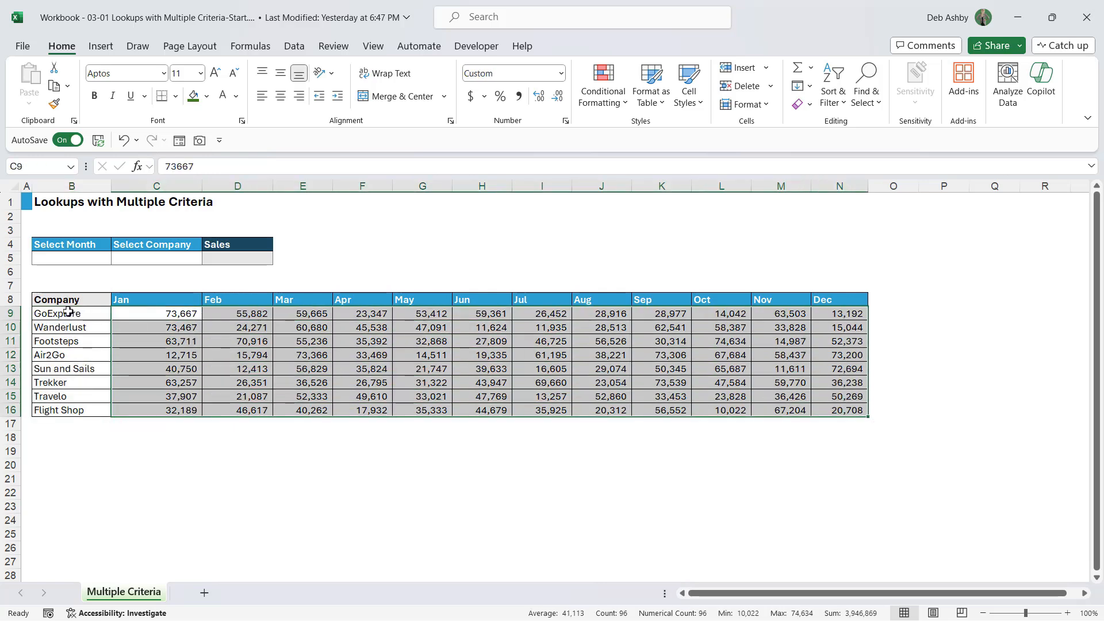
click(399, 341)
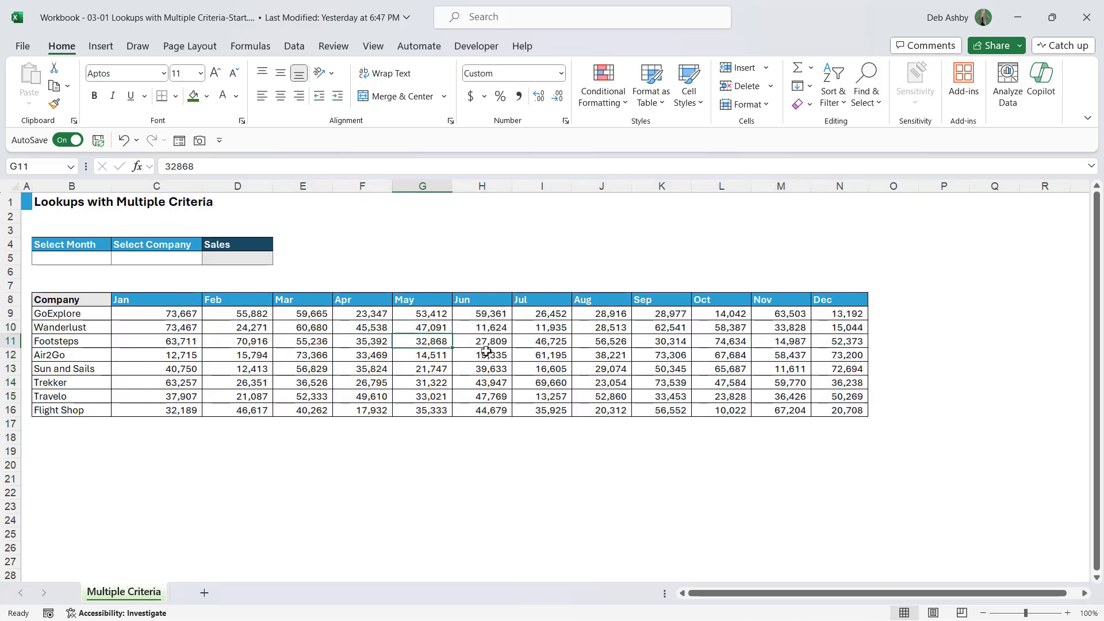
click(57, 261)
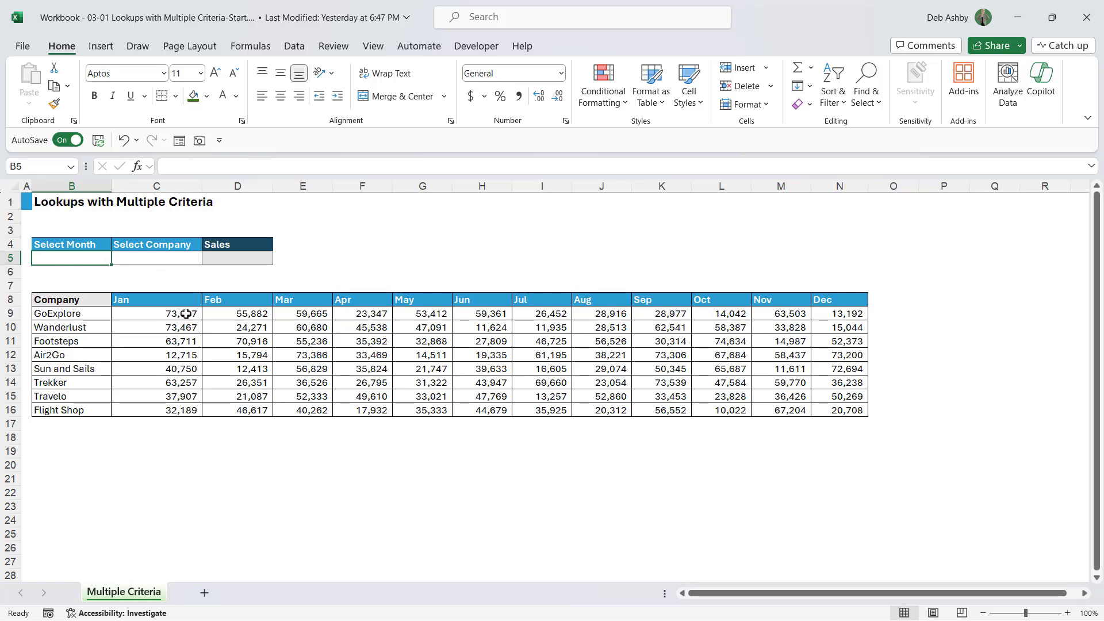
click(171, 260)
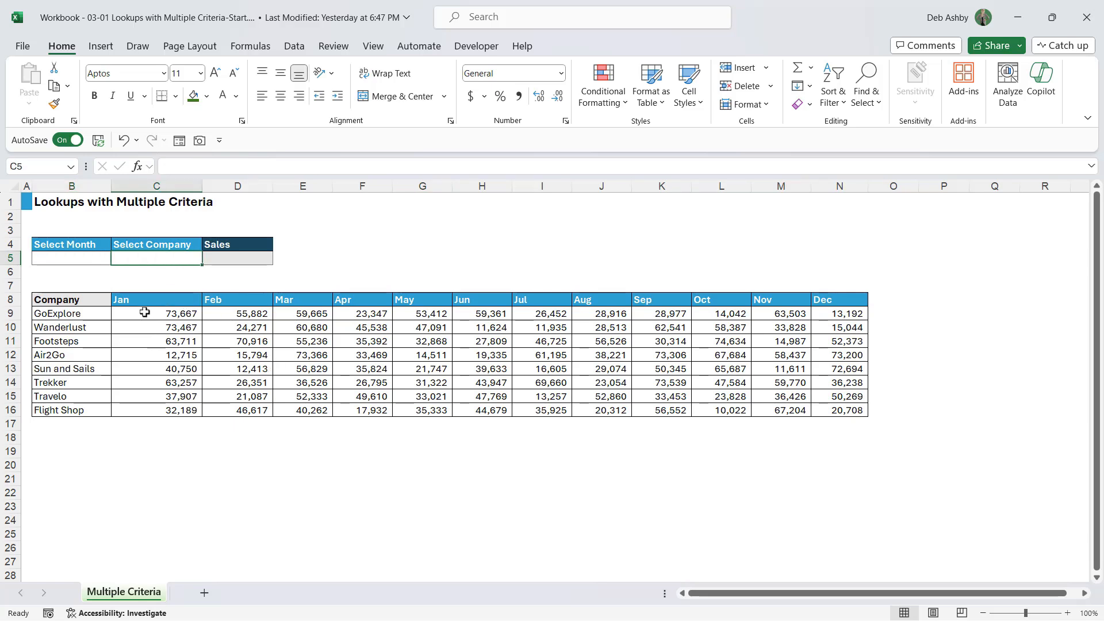
drag(146, 313, 840, 412)
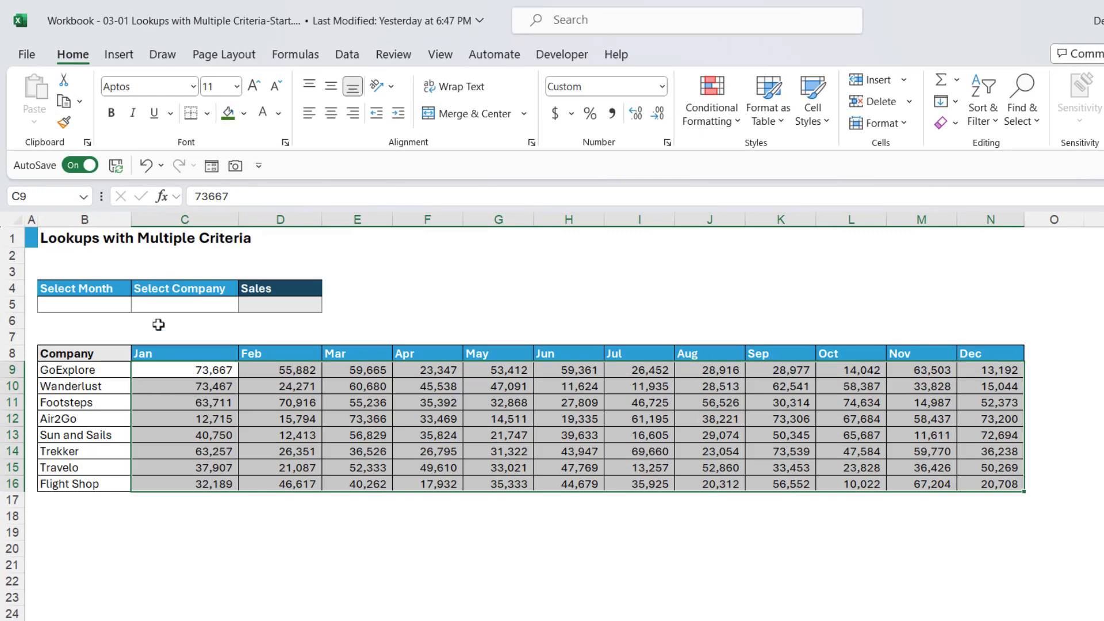
Try a yellow fill on the Footsteps January sales cell and undo it
click(67, 403)
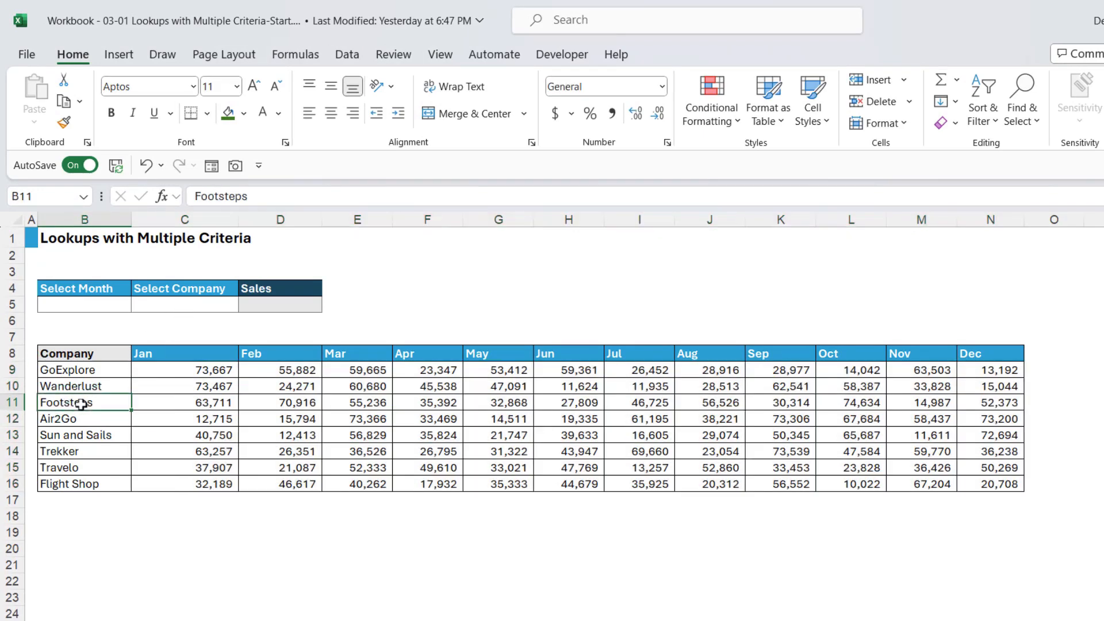
click(184, 403)
click(244, 113)
click(266, 309)
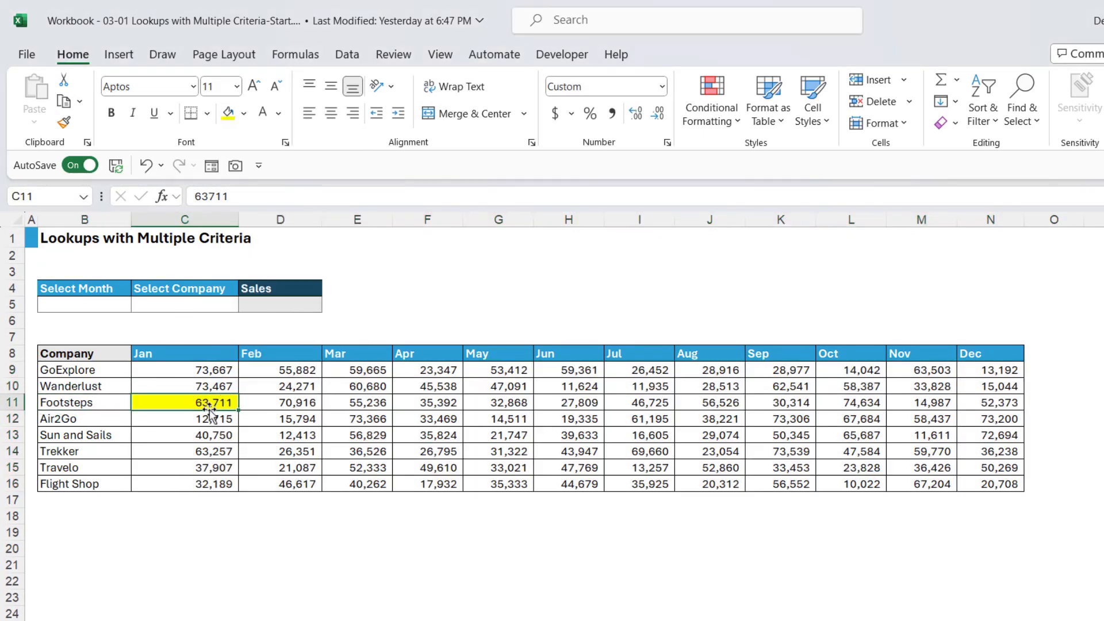
key(ctrl+z)
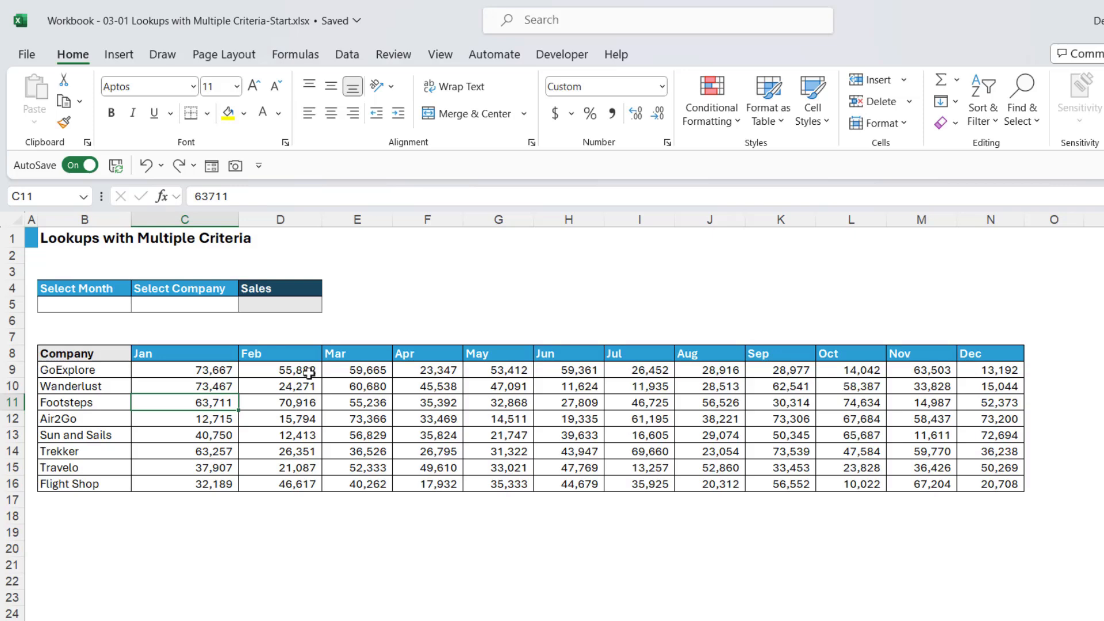
click(355, 465)
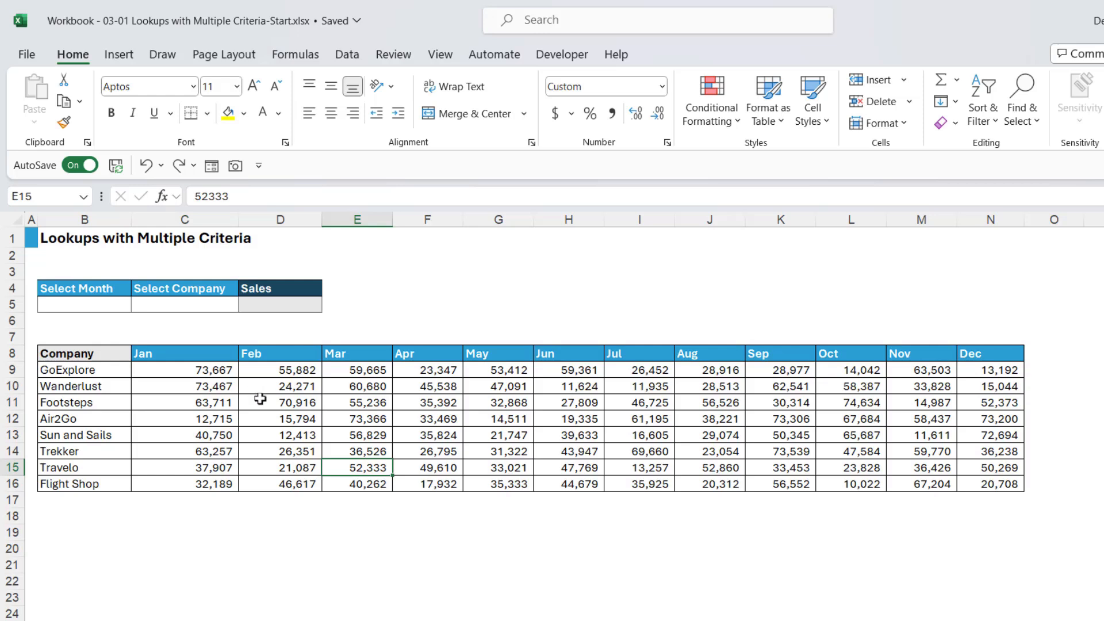
key(alt+Tab)
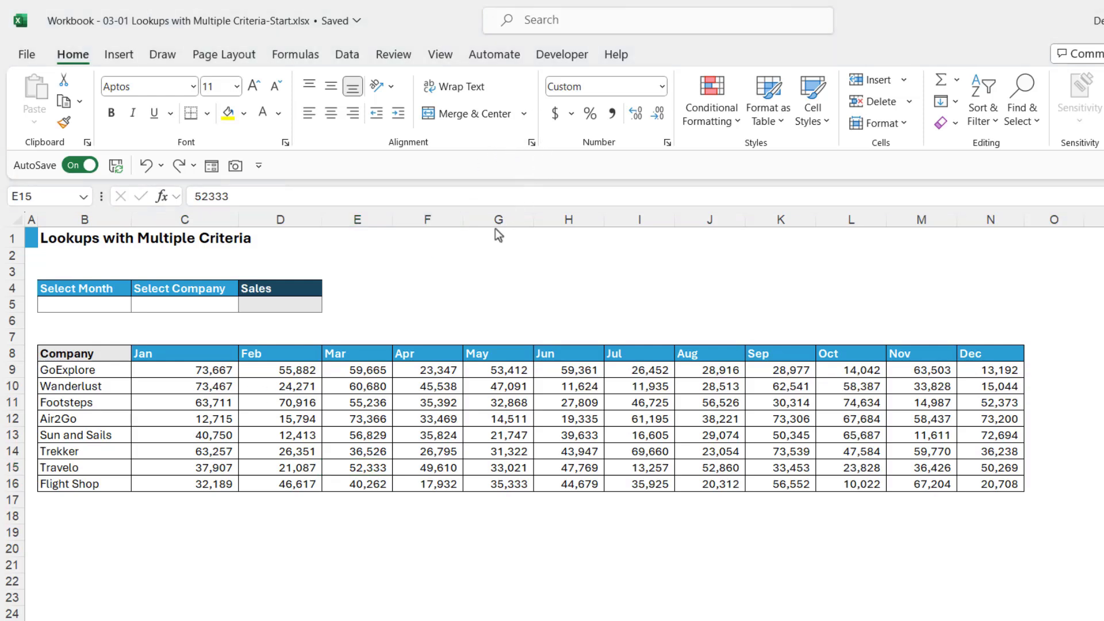
key(alt+Tab)
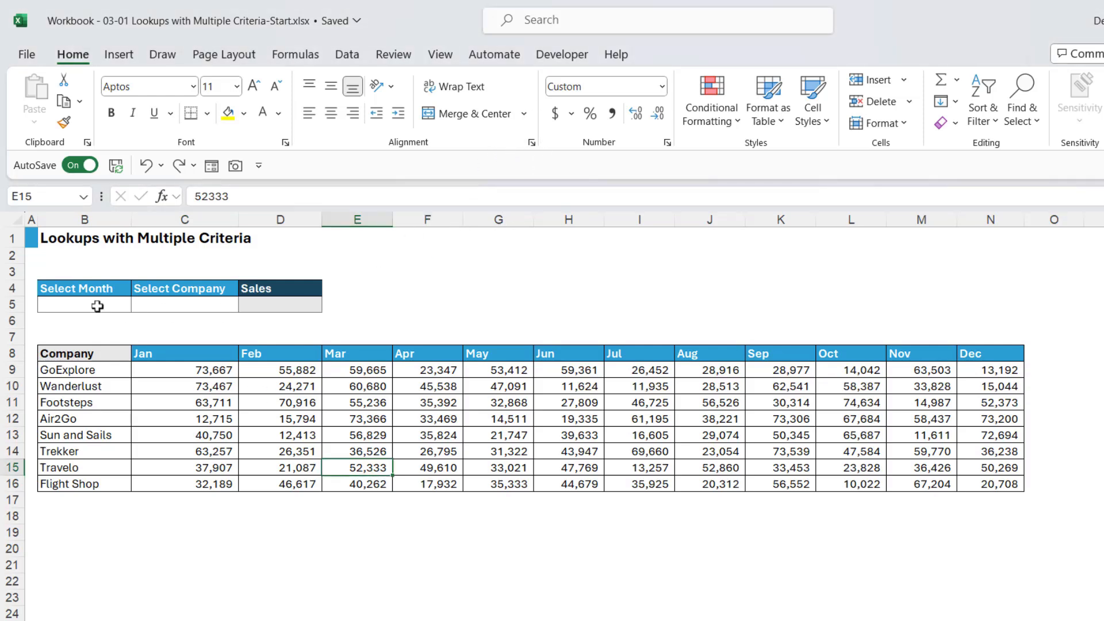
click(98, 306)
click(156, 305)
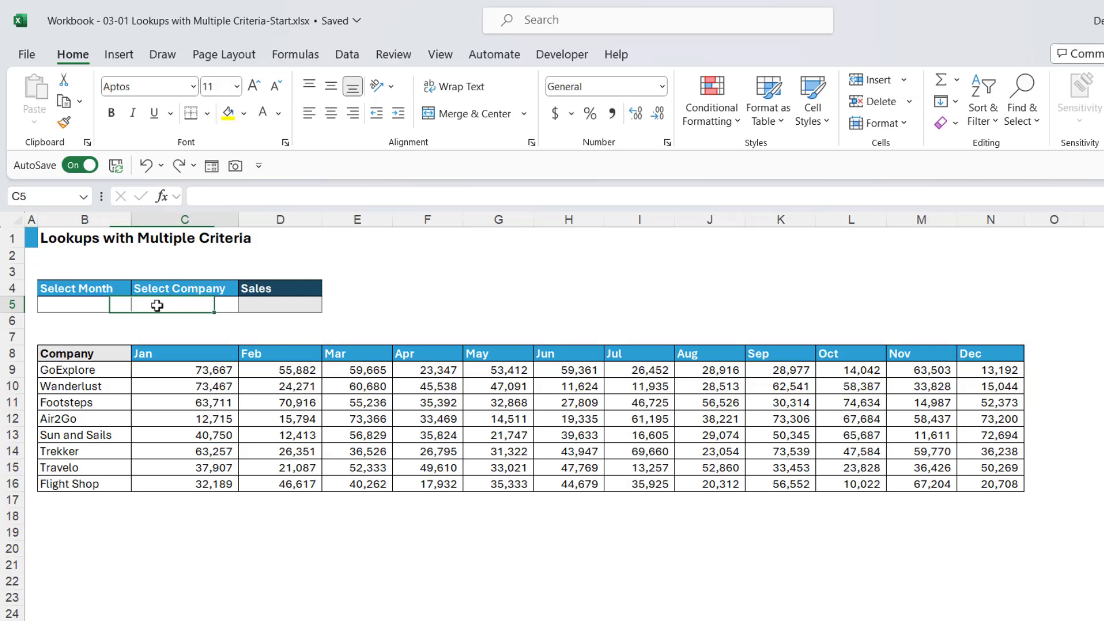
Add a list validation dropdown to B5 using the month headers =$C$8:$N$8 as source, and choose May from it
click(95, 304)
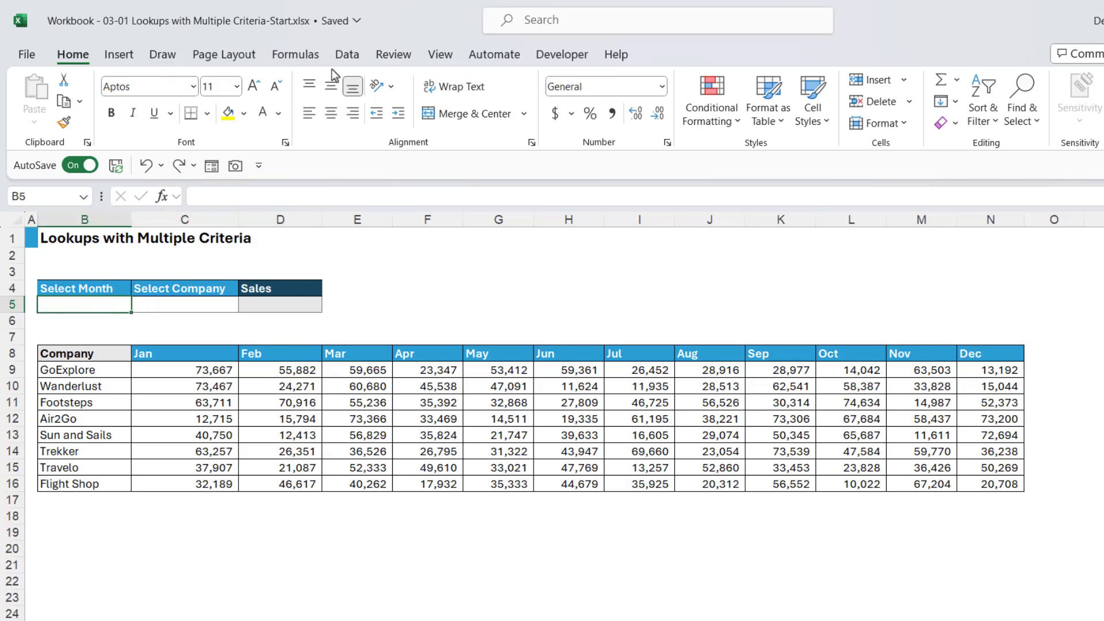
click(347, 54)
click(904, 123)
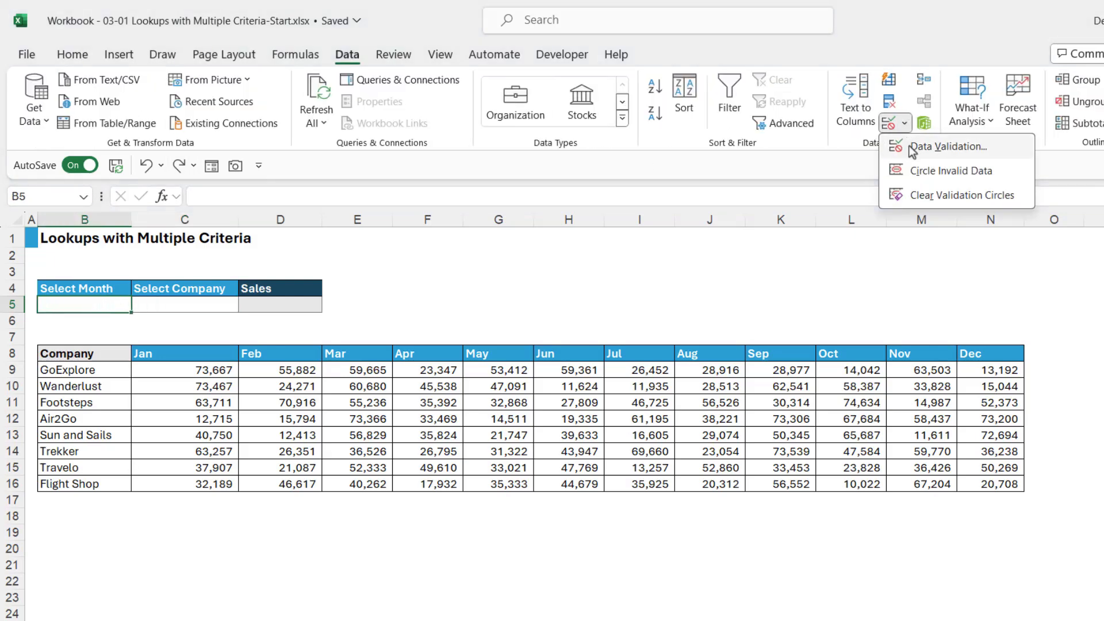
click(949, 147)
click(540, 314)
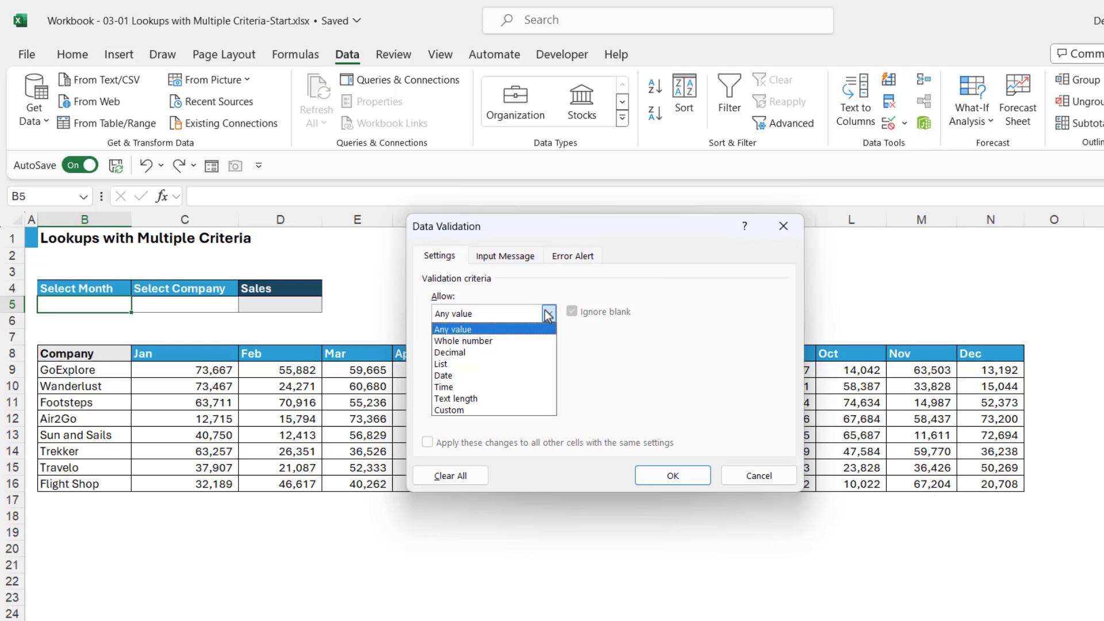
click(455, 363)
drag(644, 226, 685, 60)
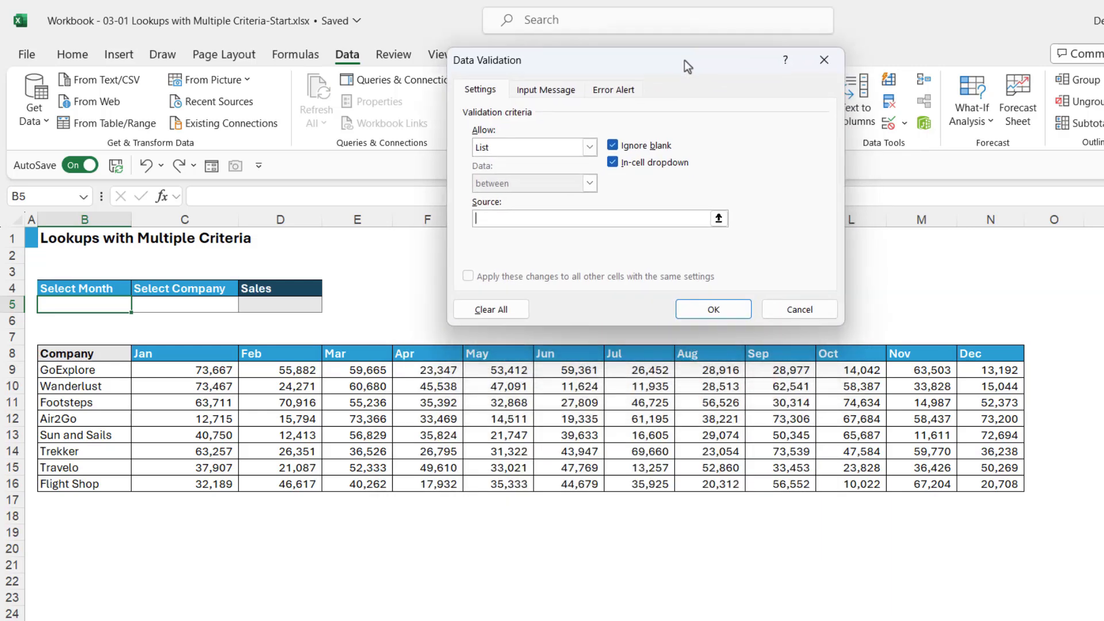
drag(166, 356, 990, 355)
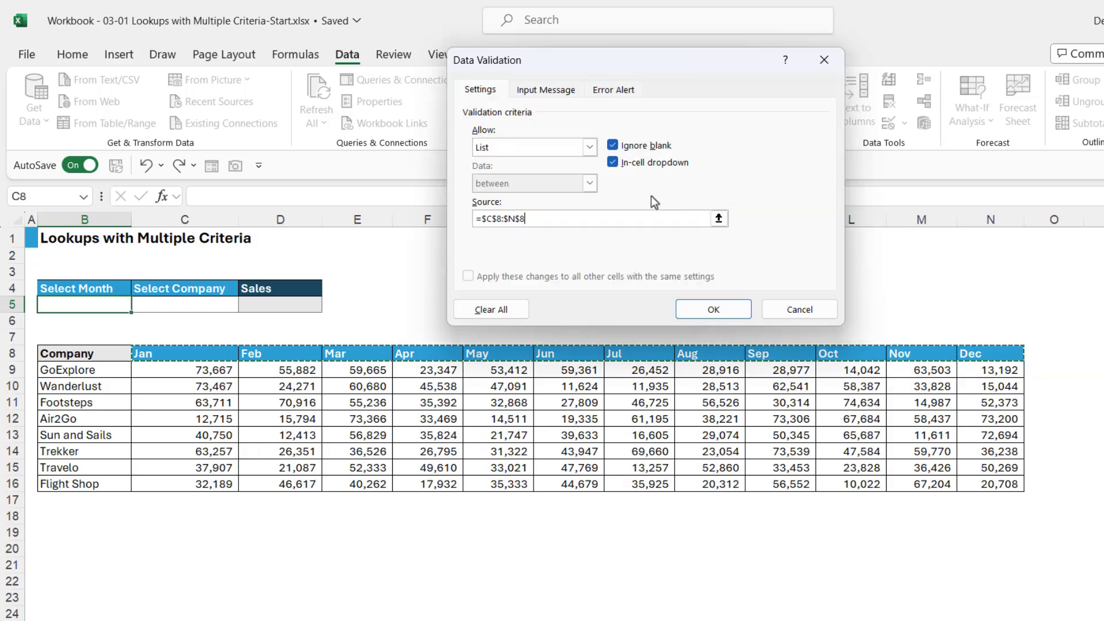
click(713, 310)
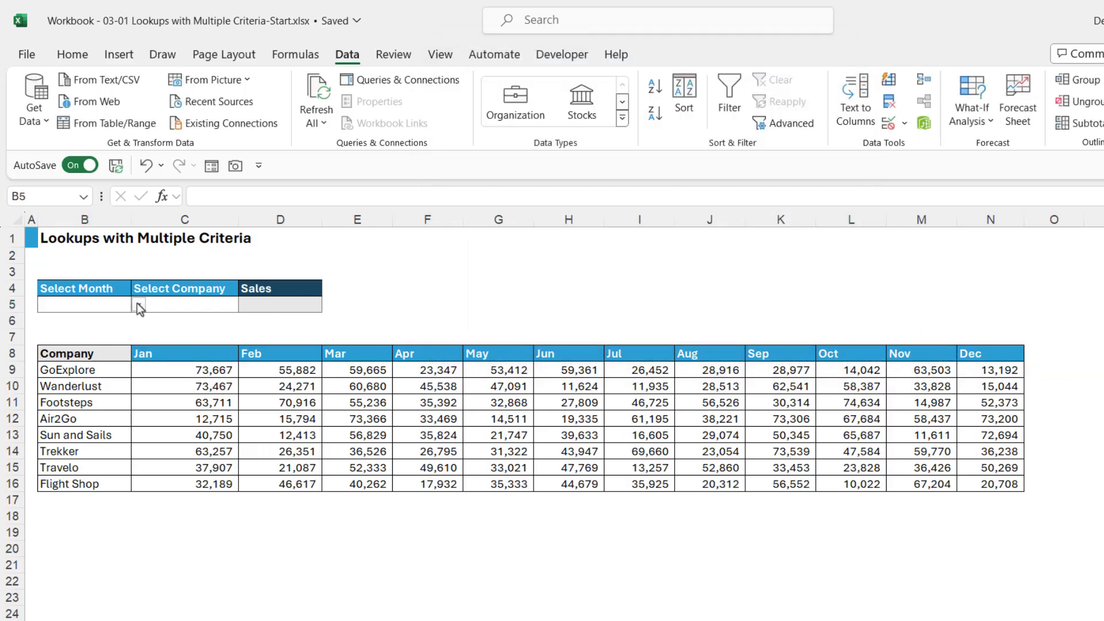
click(138, 304)
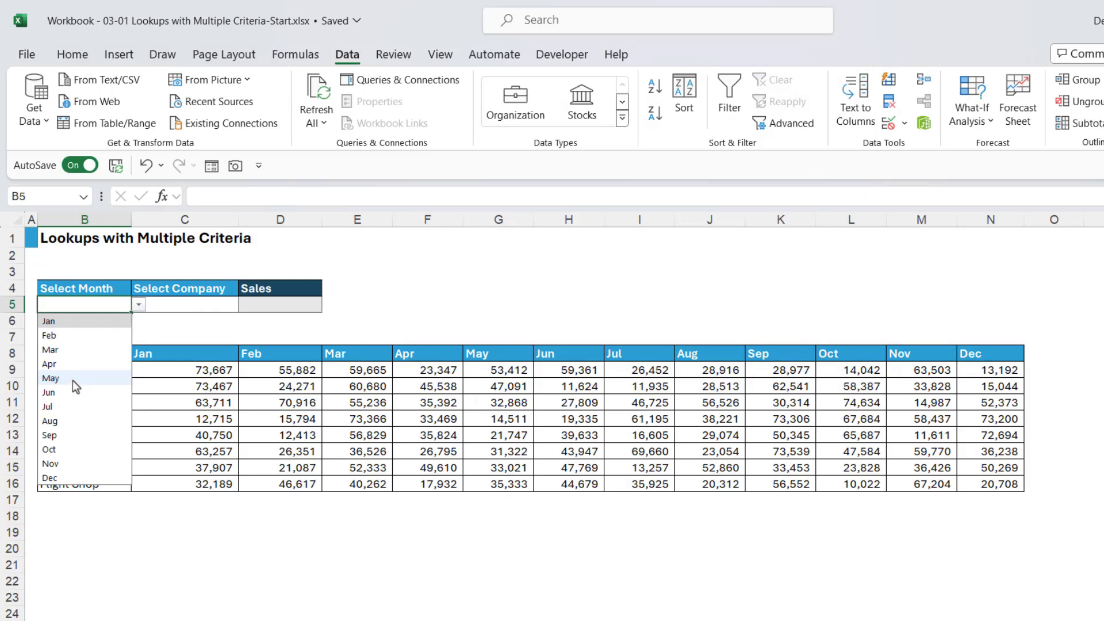
click(51, 378)
Add a list validation dropdown to C5 using the company names =$B$9:$B$16 as source, and choose Footsteps from it
click(194, 301)
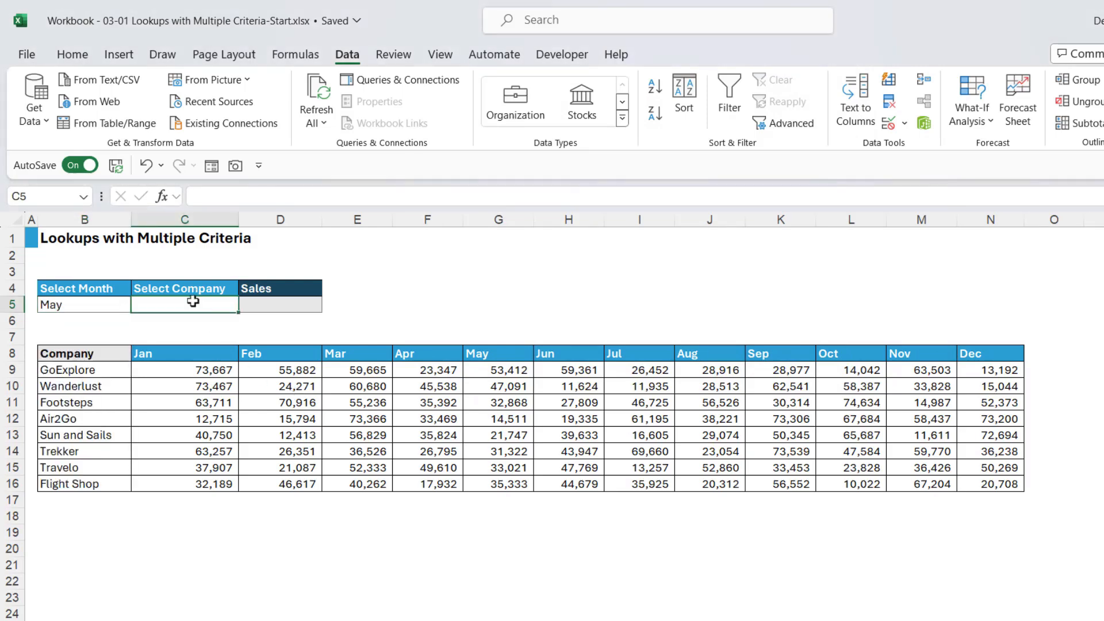
click(904, 123)
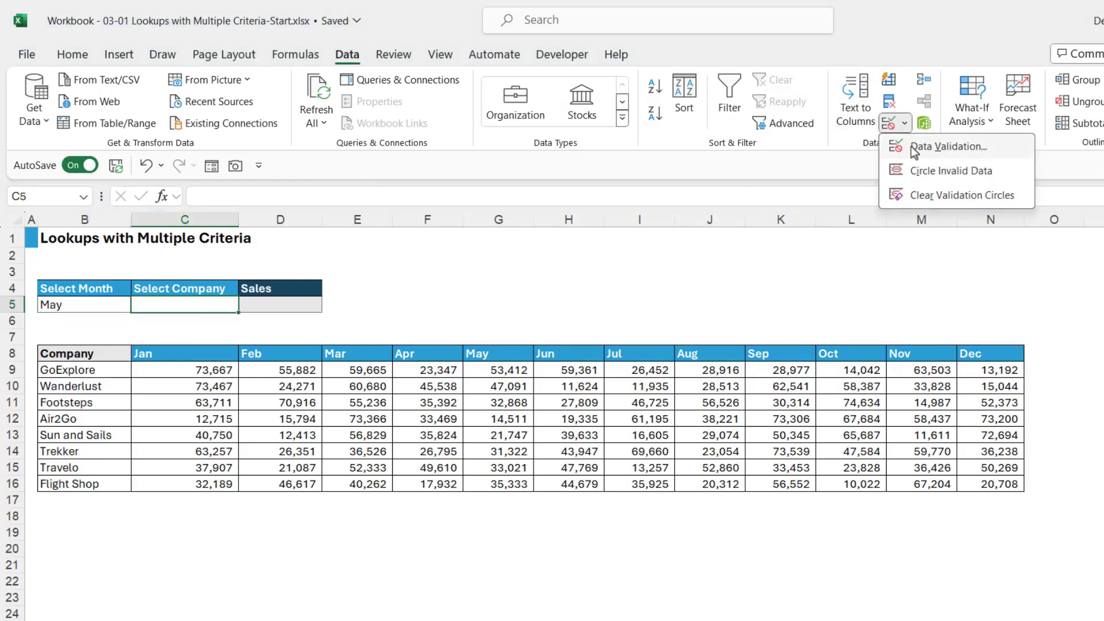
click(914, 149)
click(587, 148)
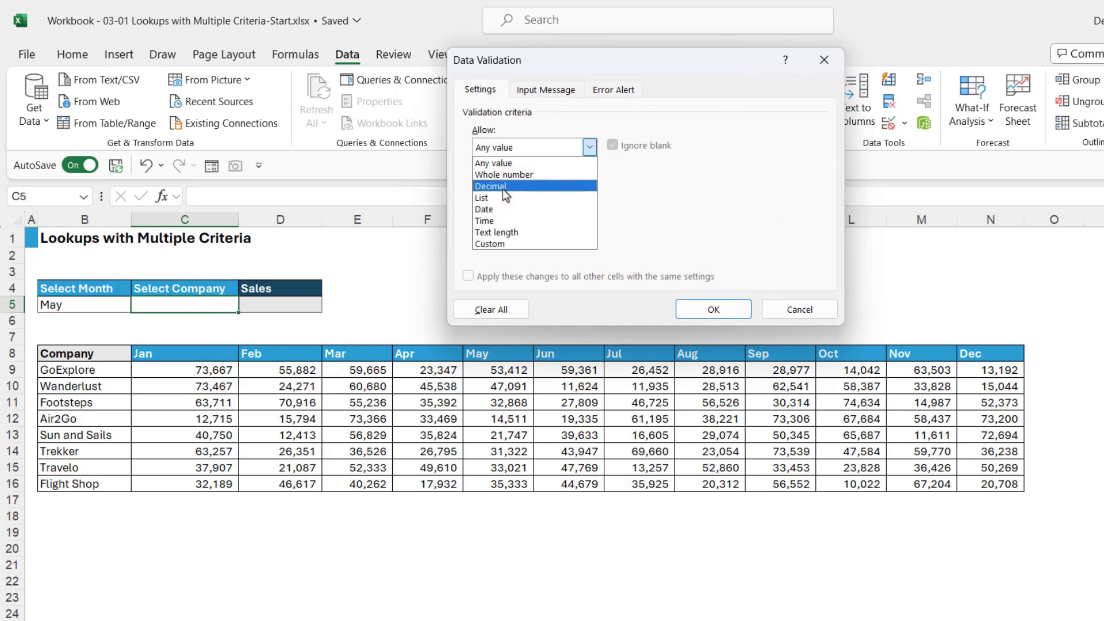
click(501, 191)
click(500, 219)
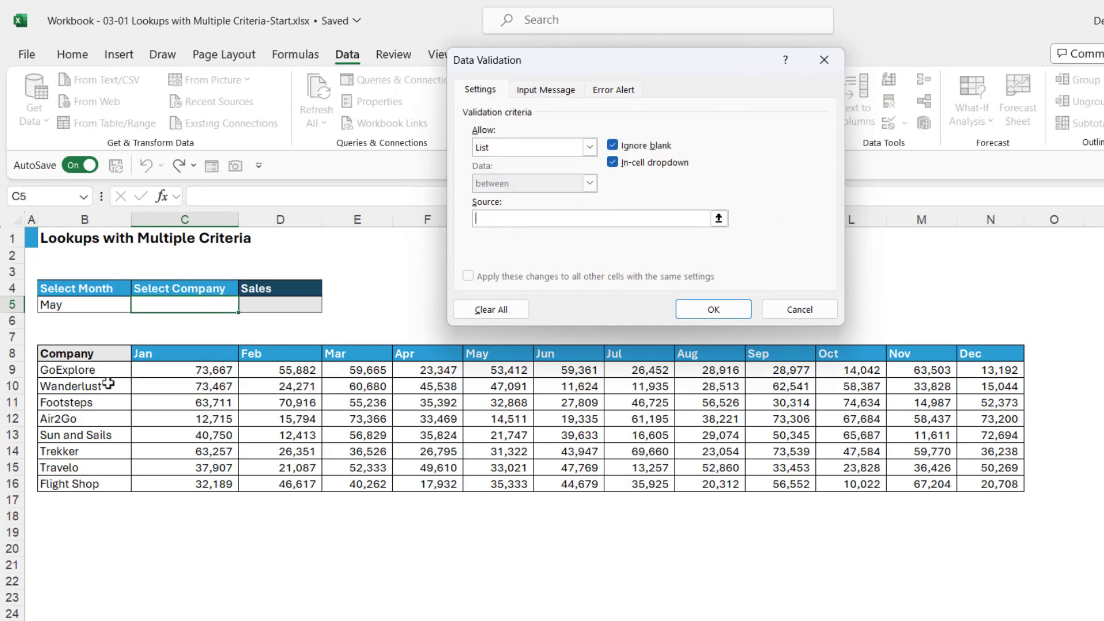
drag(104, 370, 97, 479)
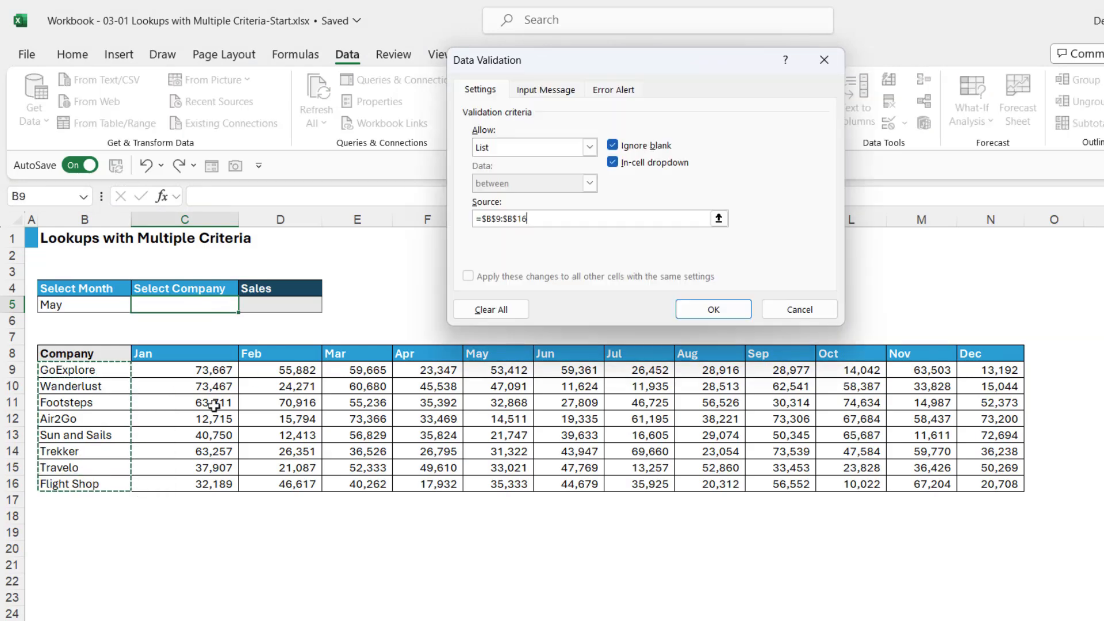
click(736, 314)
click(247, 306)
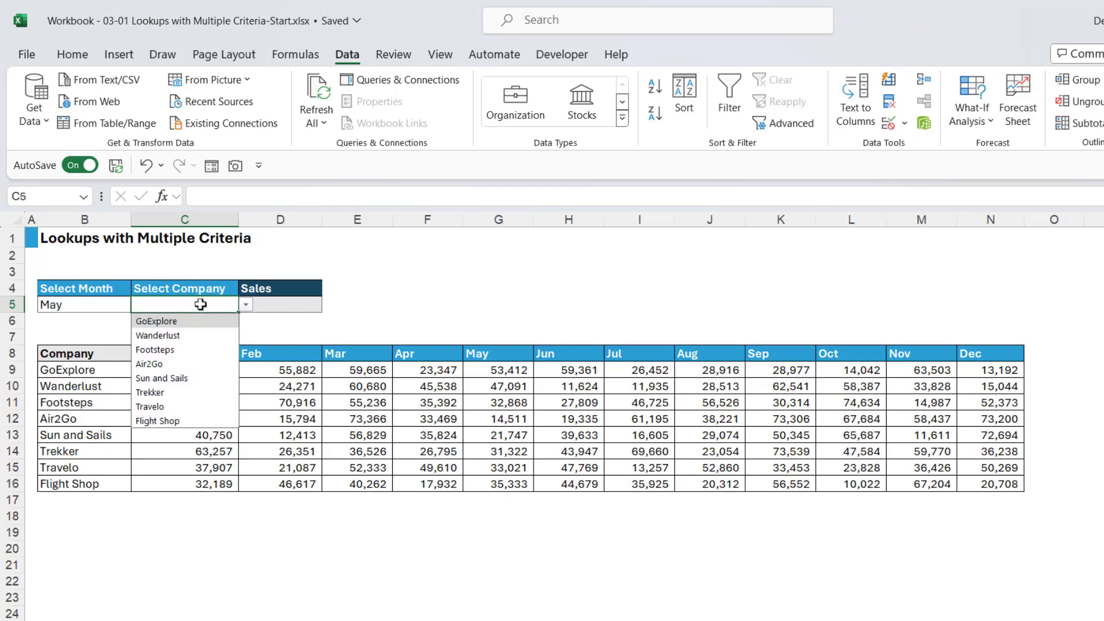
click(154, 349)
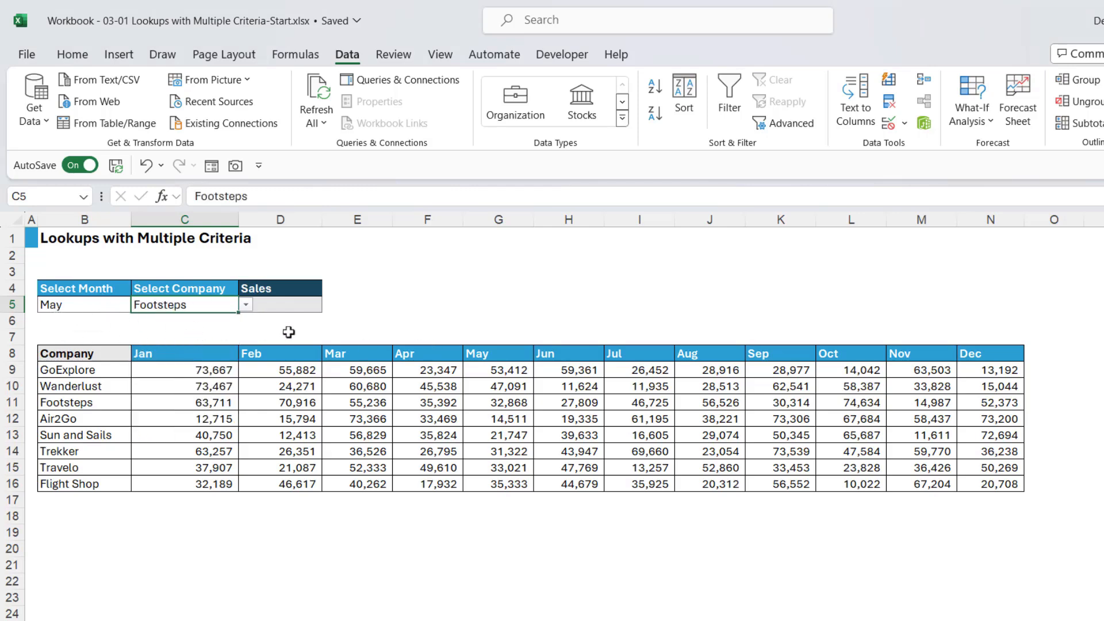
Start an XLOOKUP formula in D5 with month cell B5 as lookup value and month headers C8:N8 as lookup array
click(280, 309)
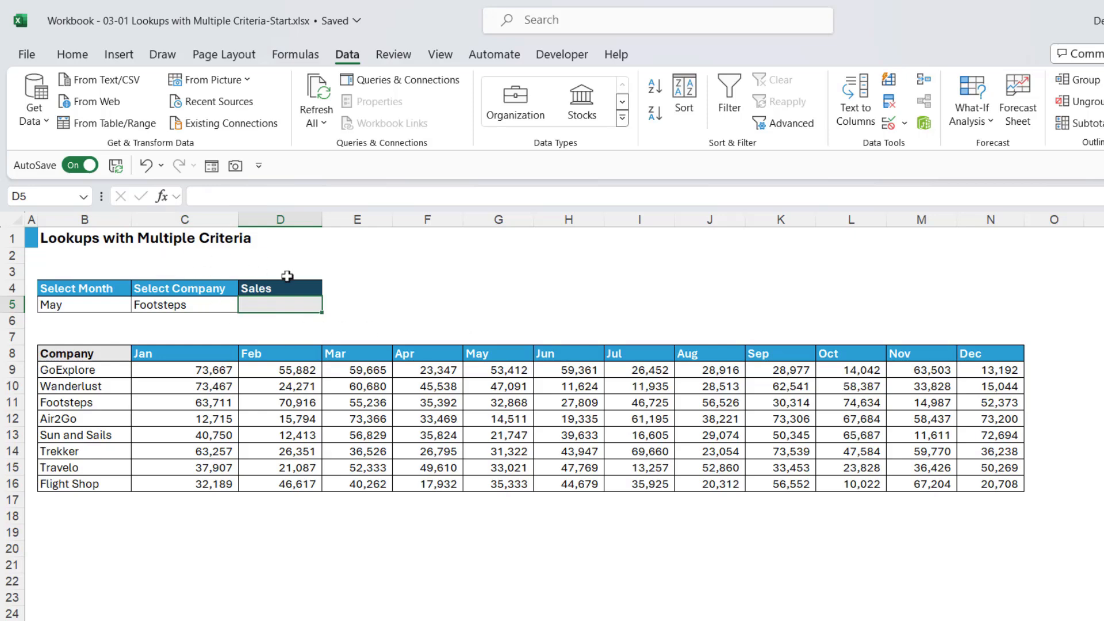
key(F2)
text(=)
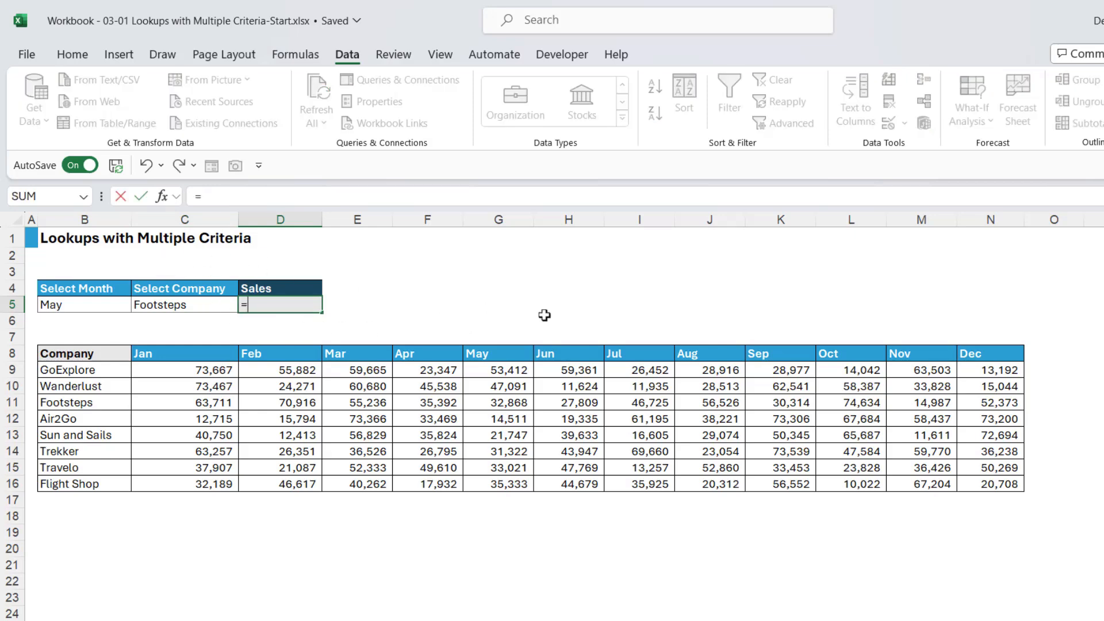
text(XLOOKUP)
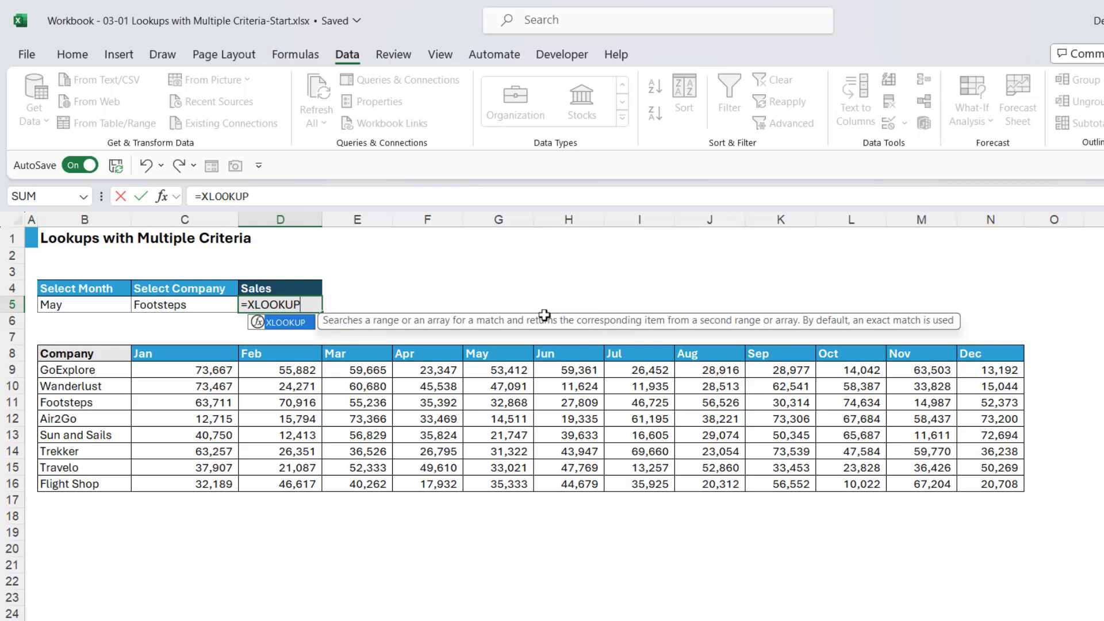
text(()
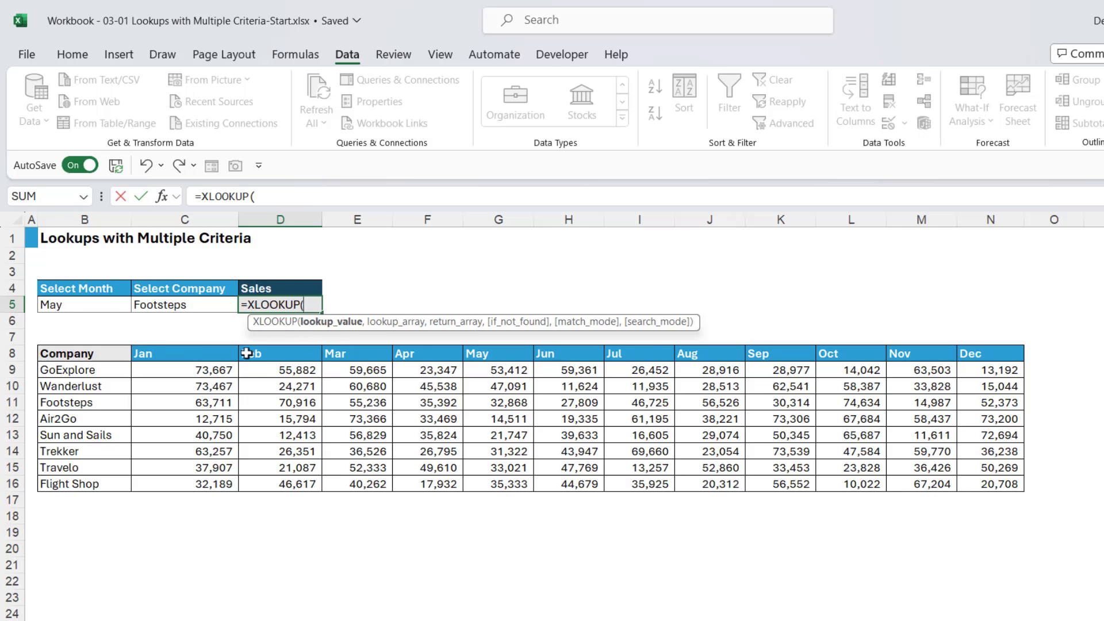
click(79, 305)
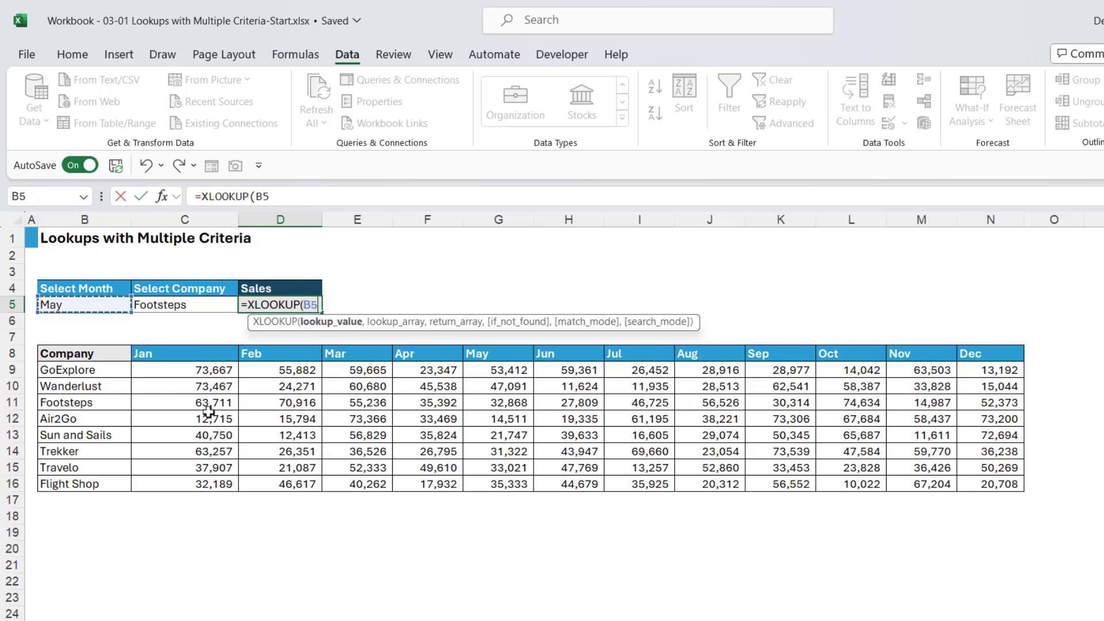
text(,)
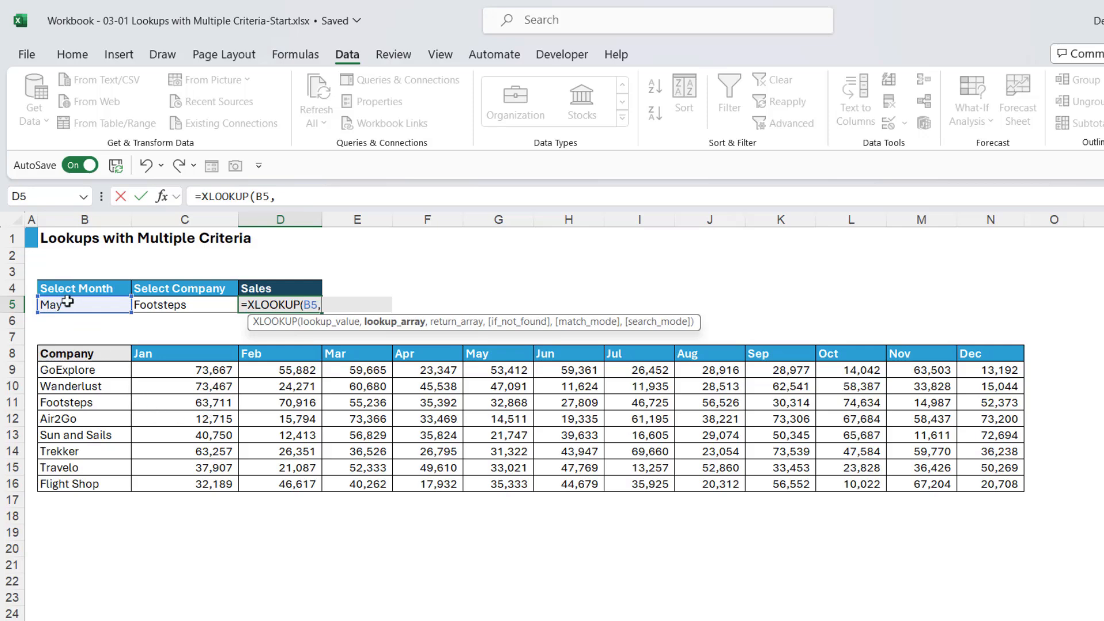
drag(167, 354, 980, 358)
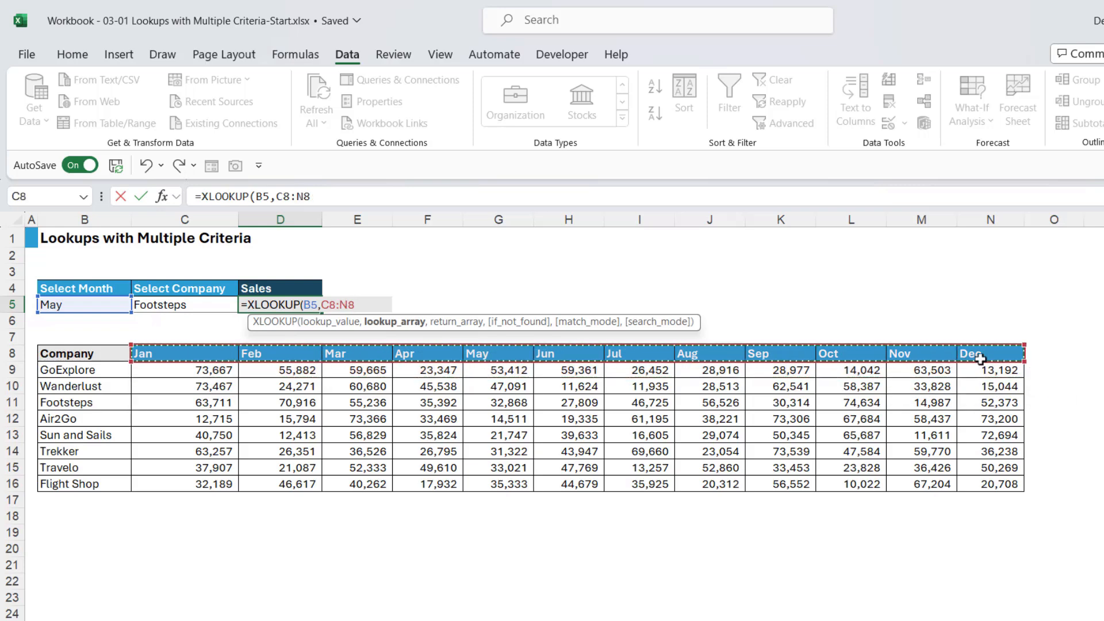
text(,)
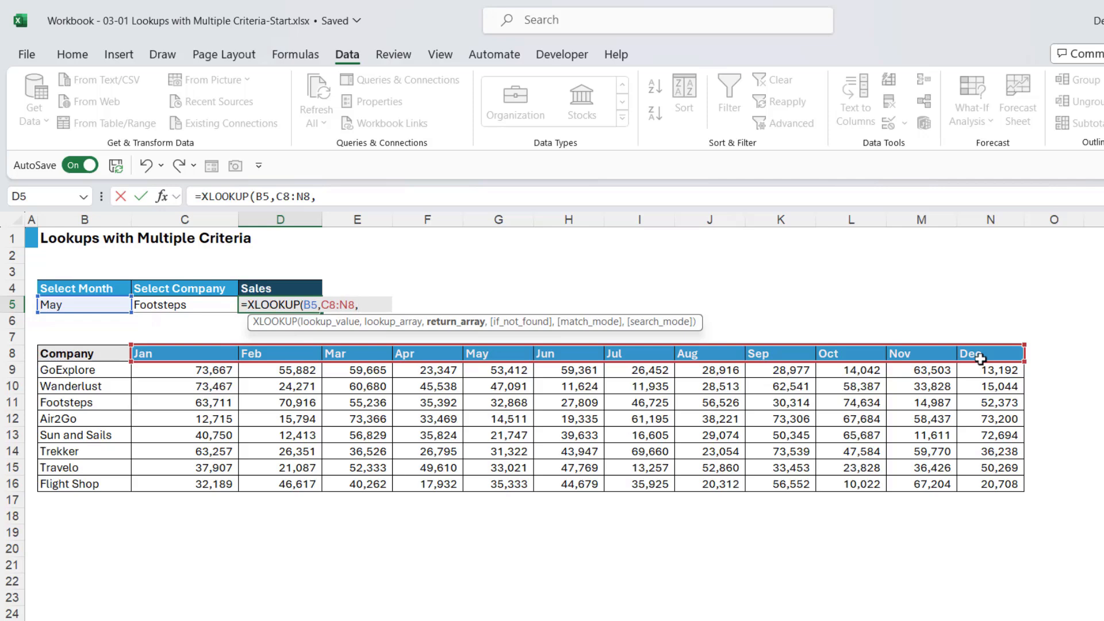
Complete the D5 formula with a nested XLOOKUP(C5,B9:B16,C9:N16) as the return array
text(XLOOKU)
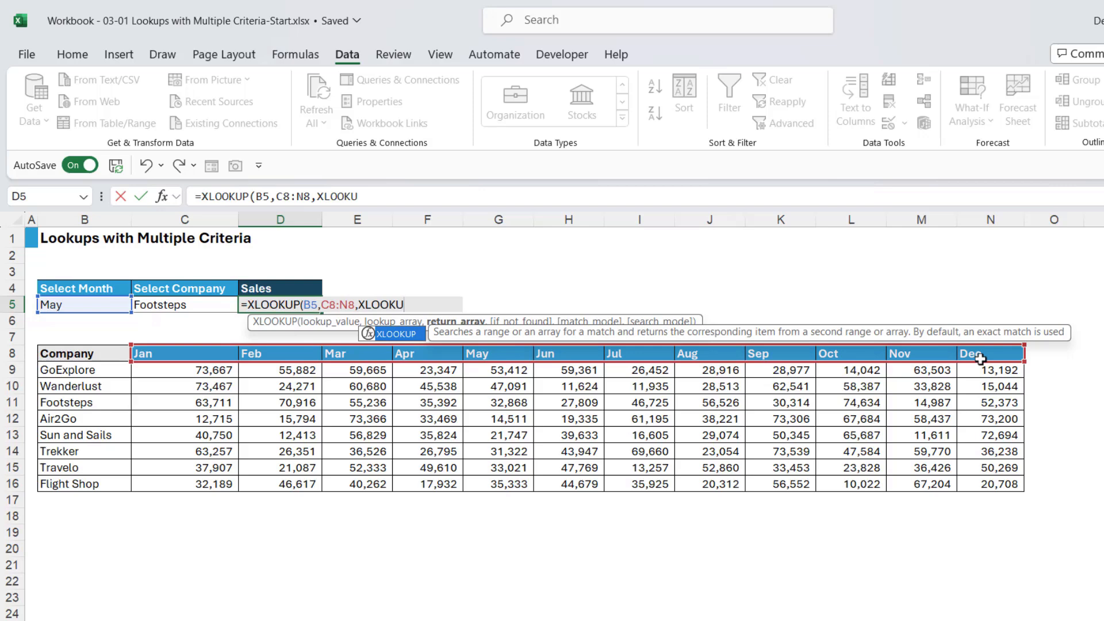
text(P()
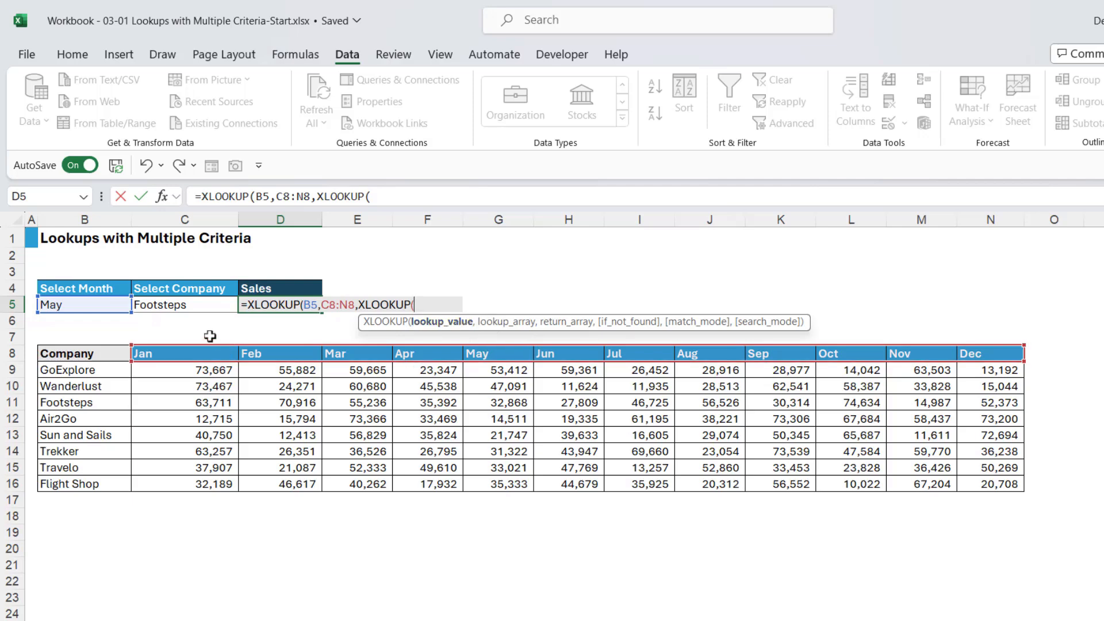
click(191, 305)
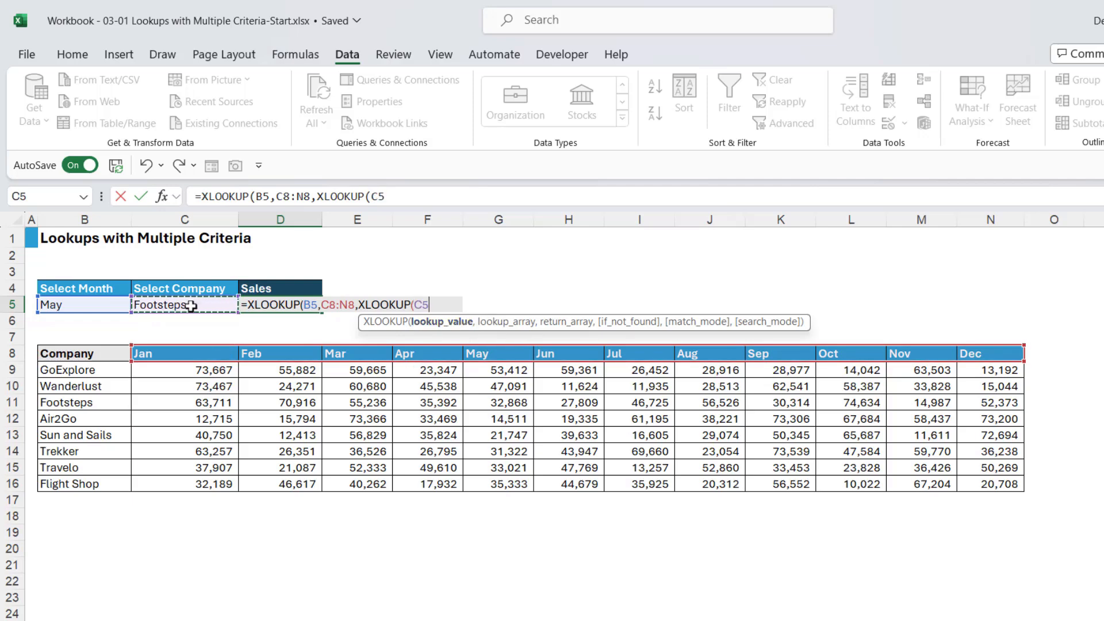
text(,)
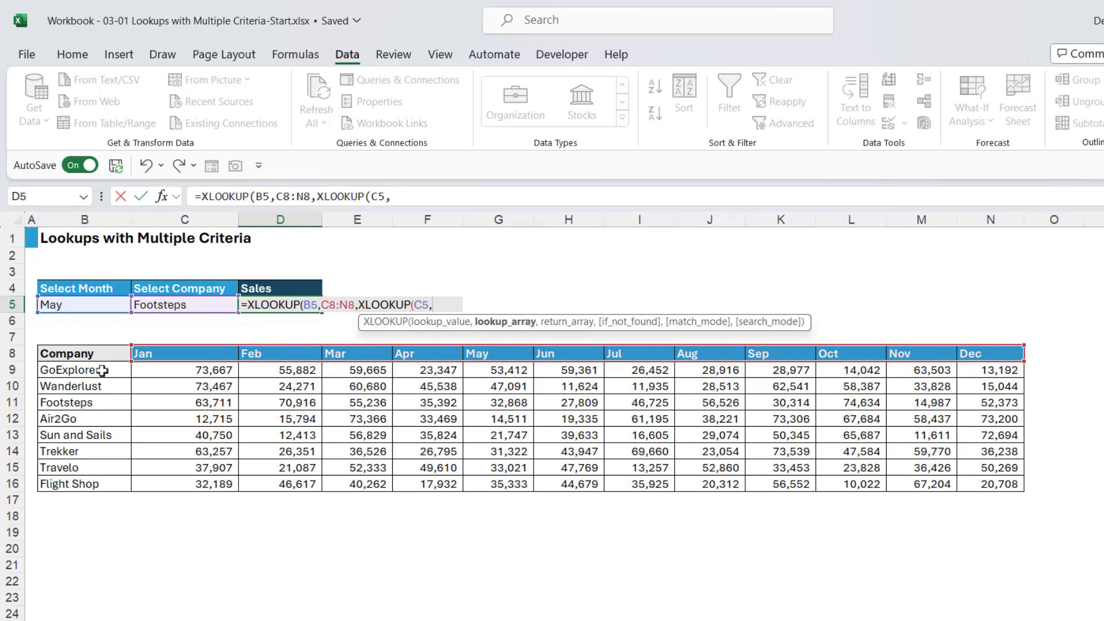
drag(102, 370, 91, 484)
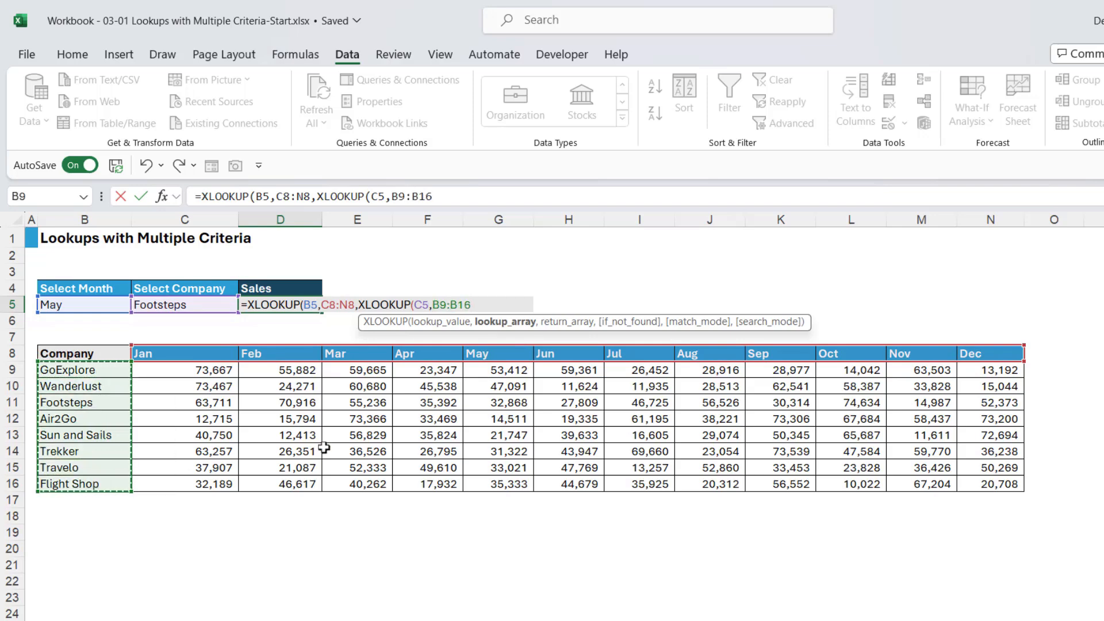
text(,)
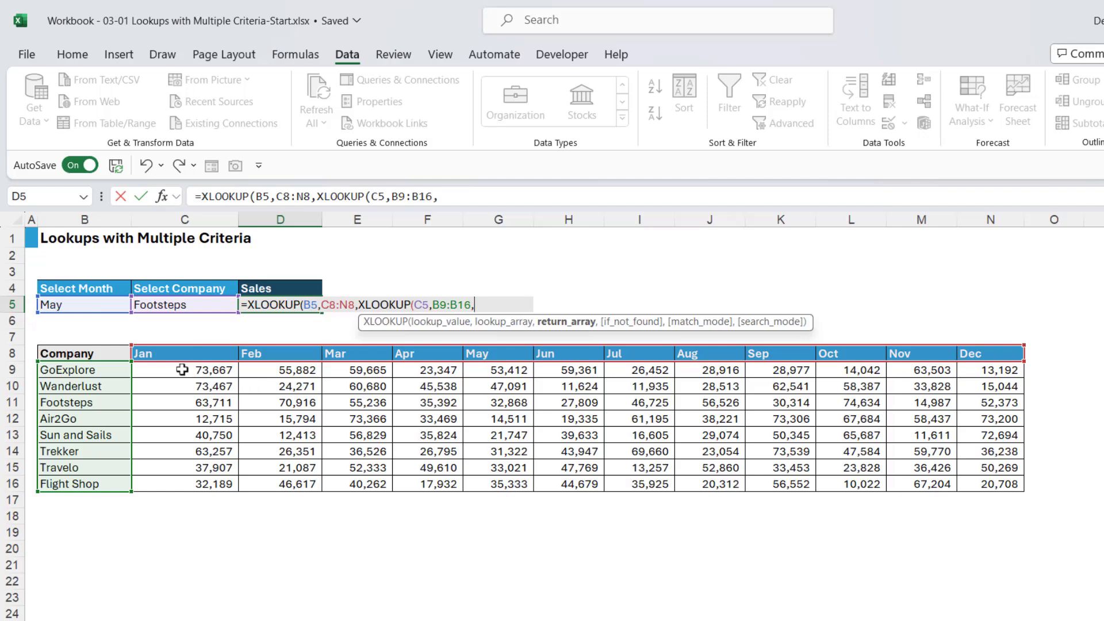
drag(180, 371, 999, 482)
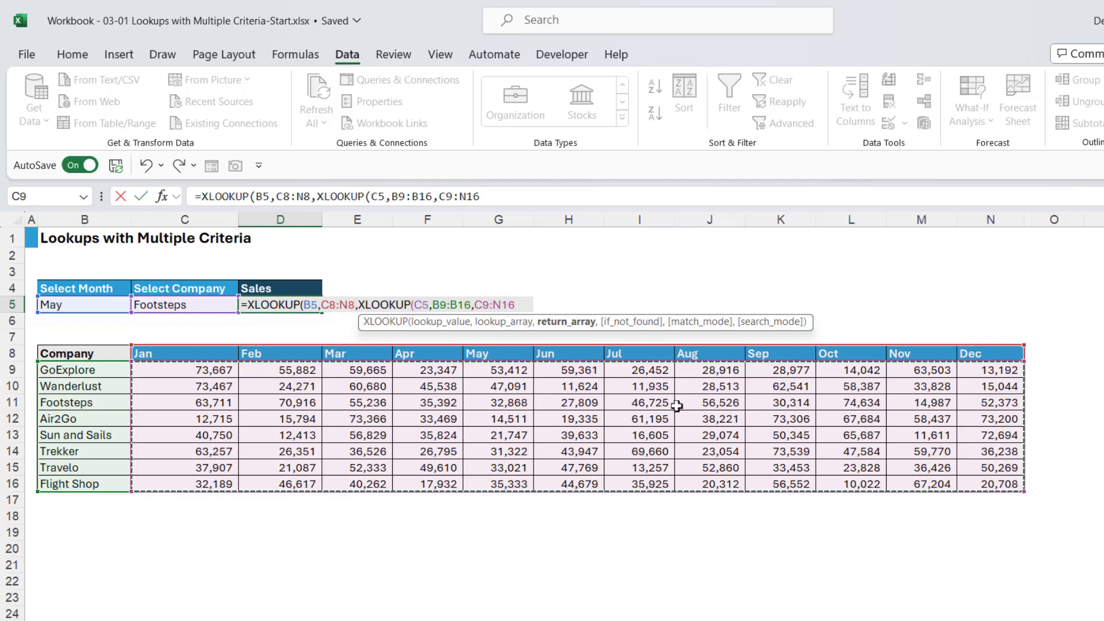
text(,)
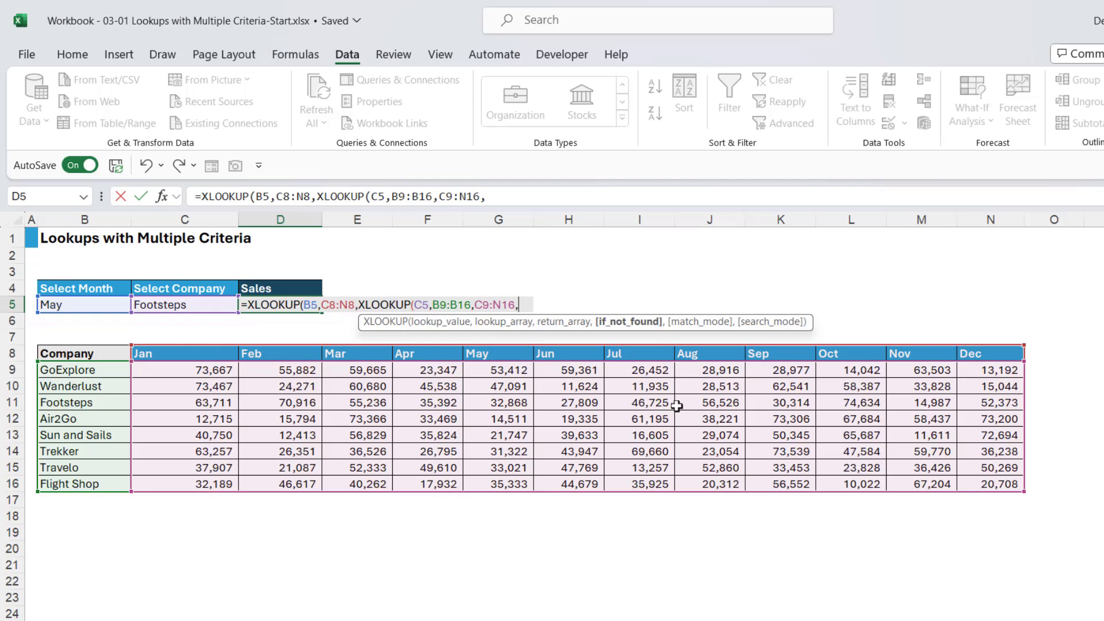
key(BackSpace)
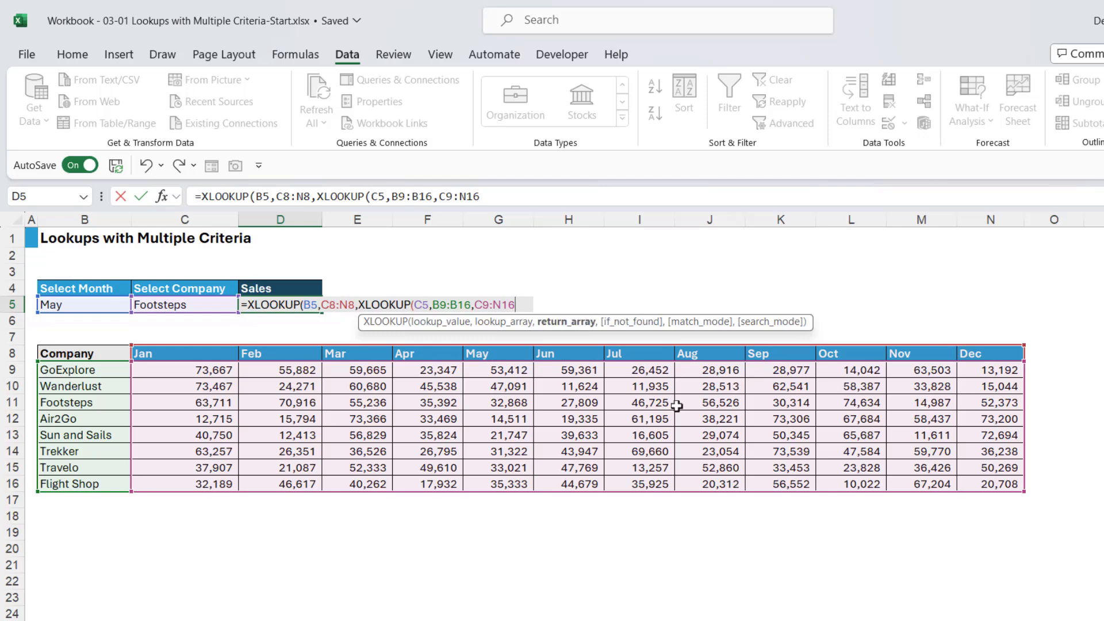
text())
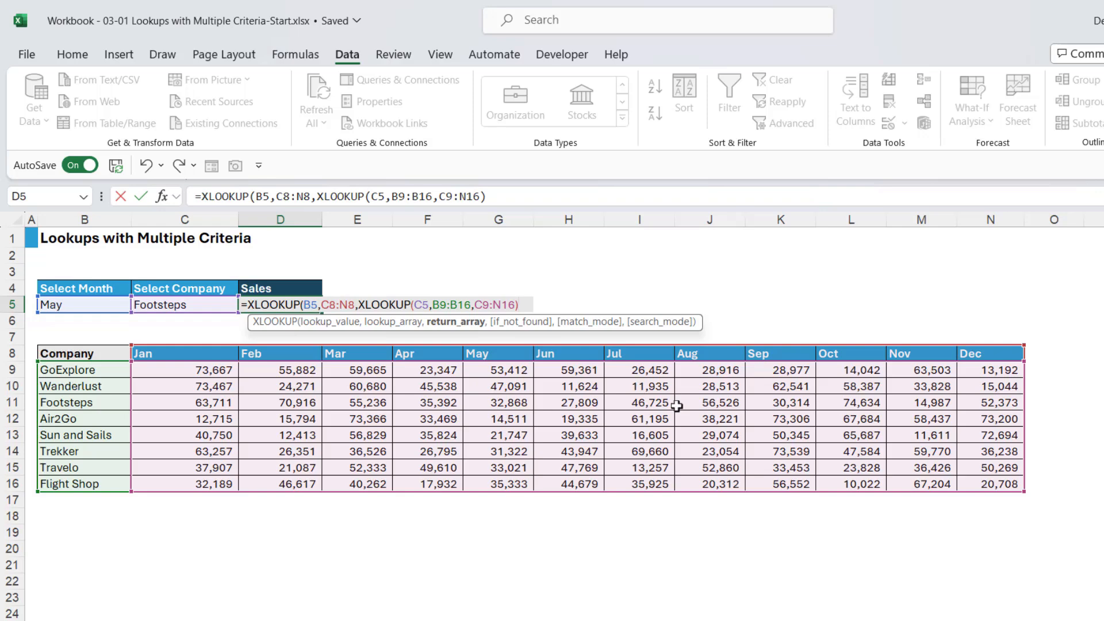
text())
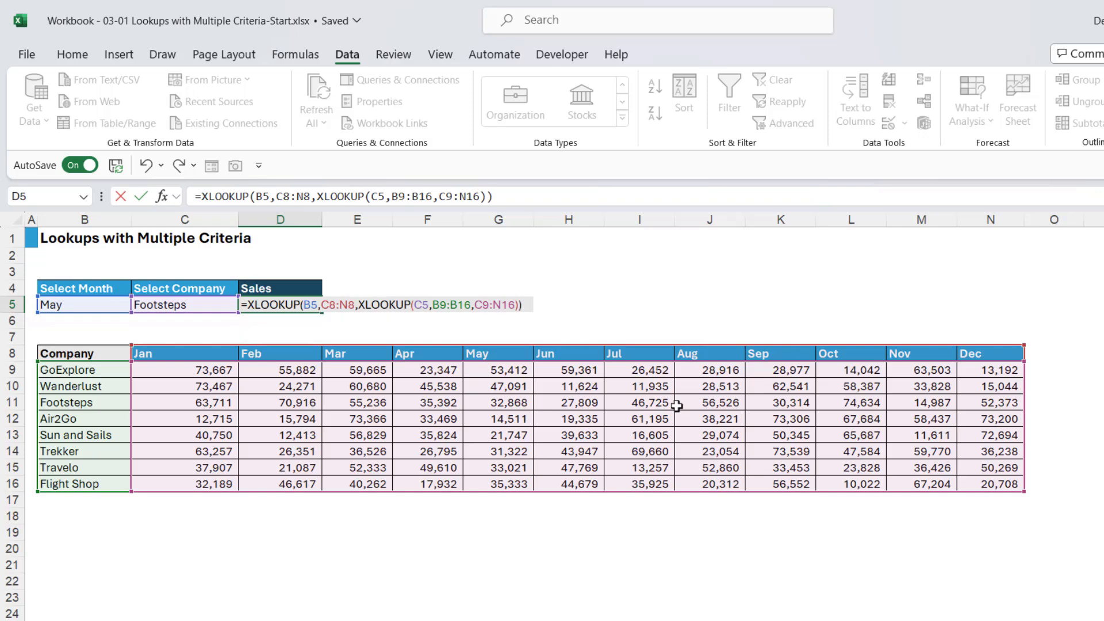
key(Return)
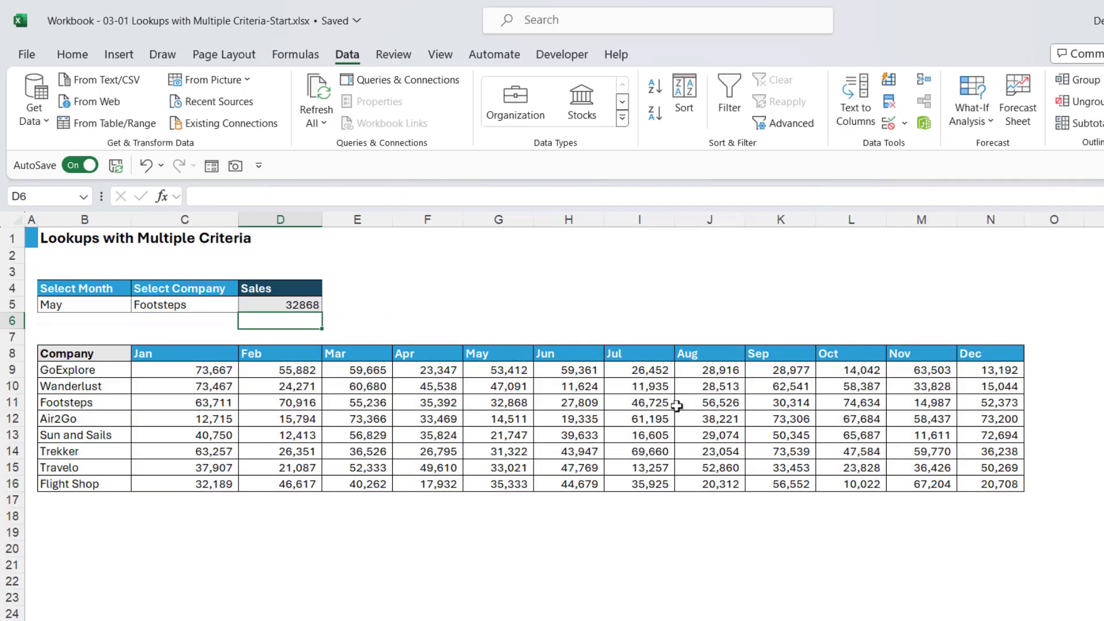
Highlight the Footsteps May sales cell with a yellow fill
click(293, 305)
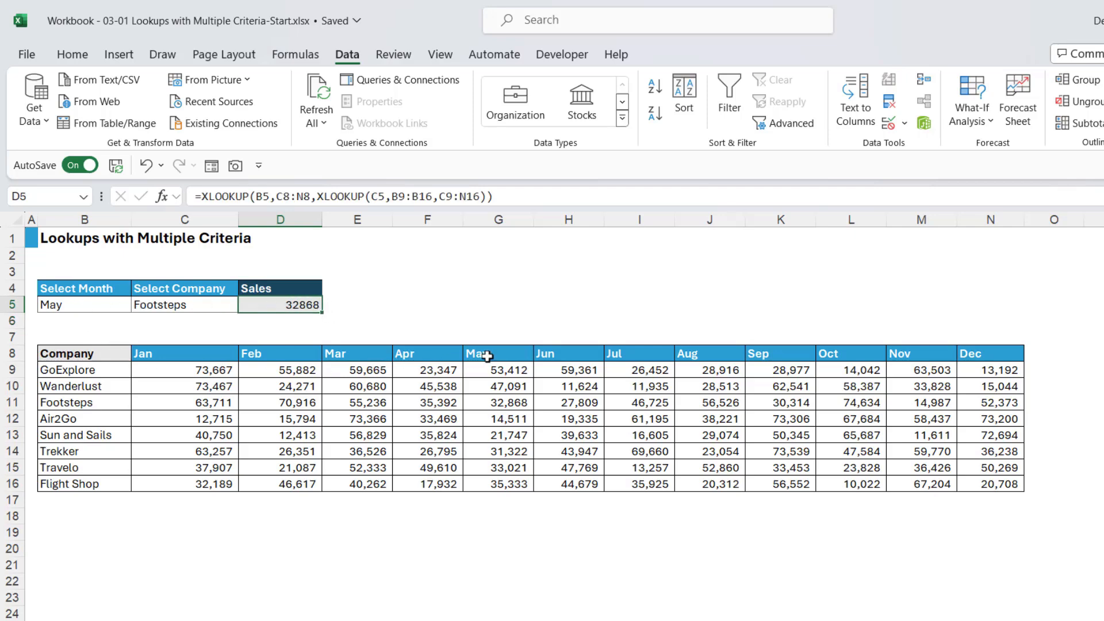
click(495, 402)
click(71, 57)
click(228, 112)
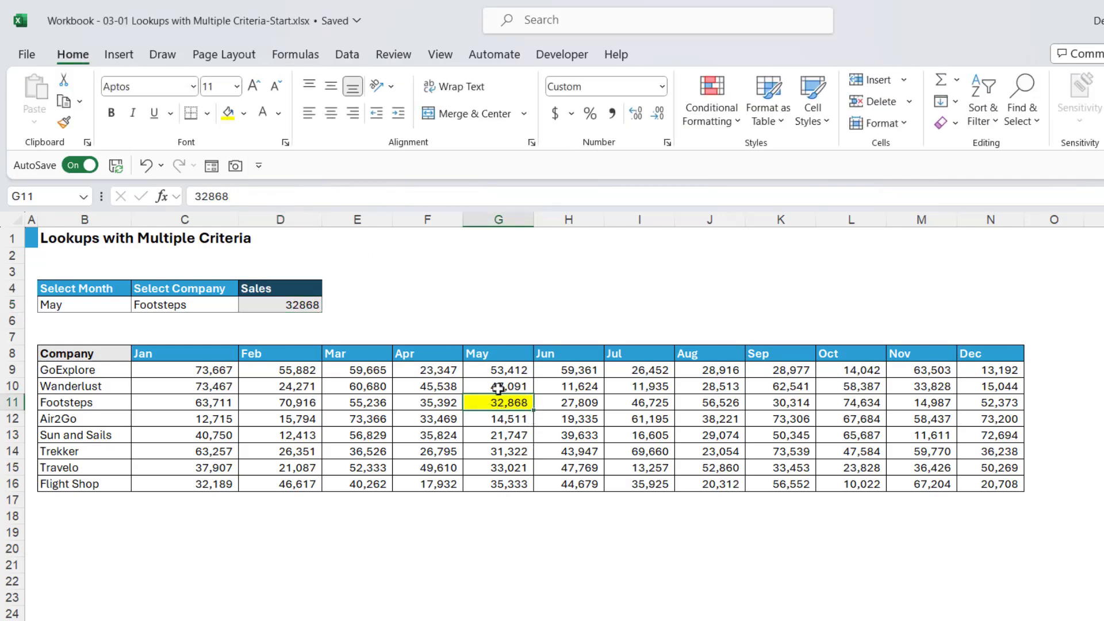
Format the sales result in D5 with a thousands separator and no decimal places
click(293, 304)
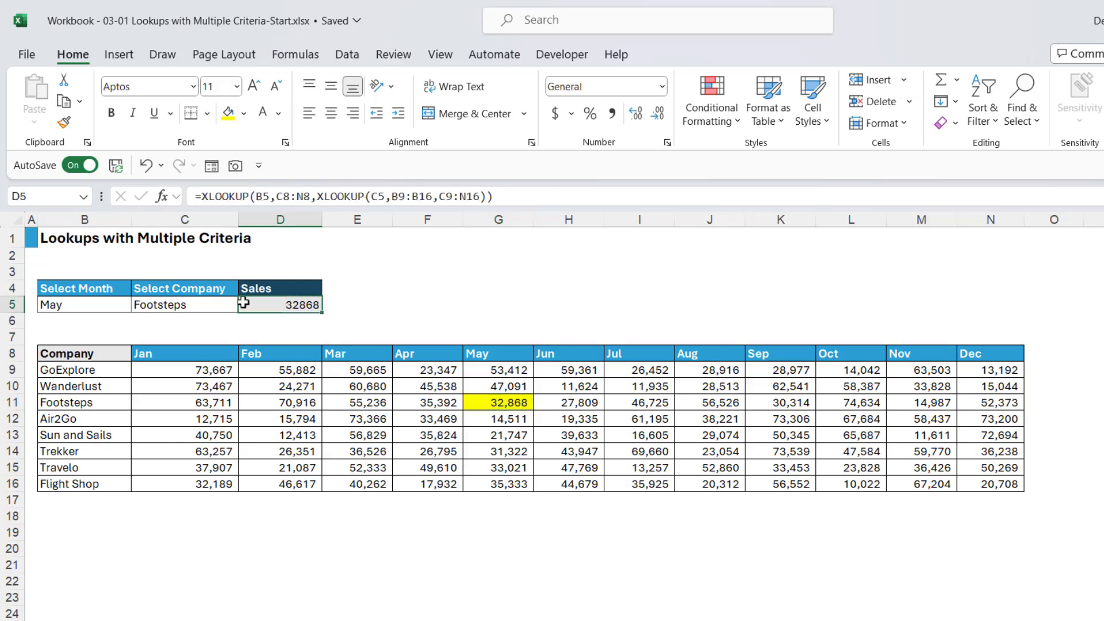
click(613, 113)
click(657, 113)
click(657, 114)
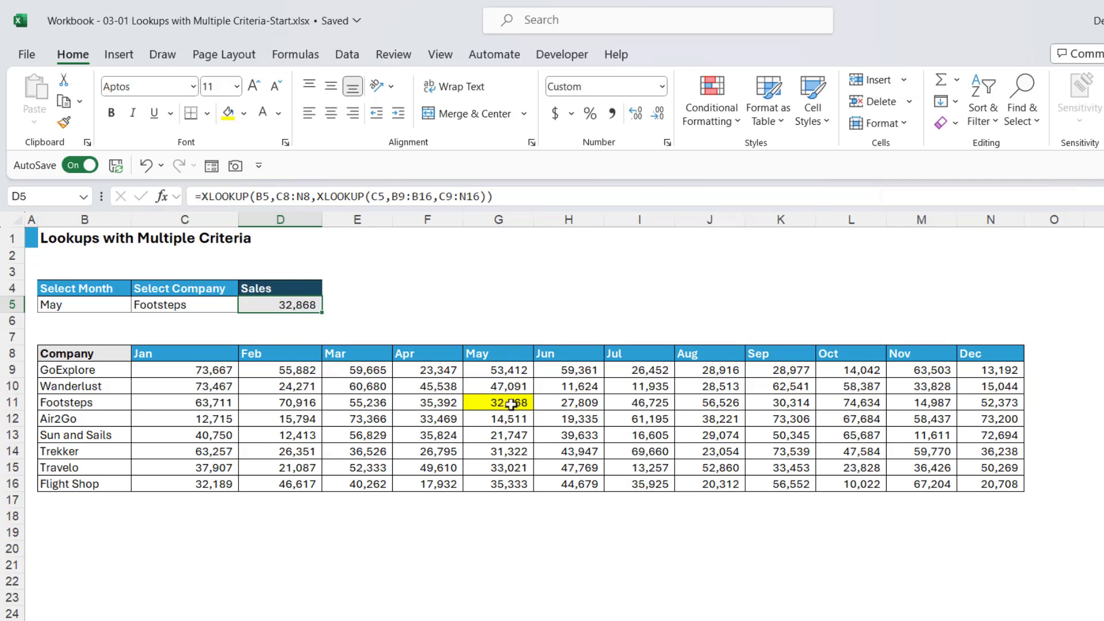
Clear the yellow fill from the Footsteps May cell, and switch the lookup selections to Aug and GoExplore
click(512, 405)
click(74, 305)
click(139, 305)
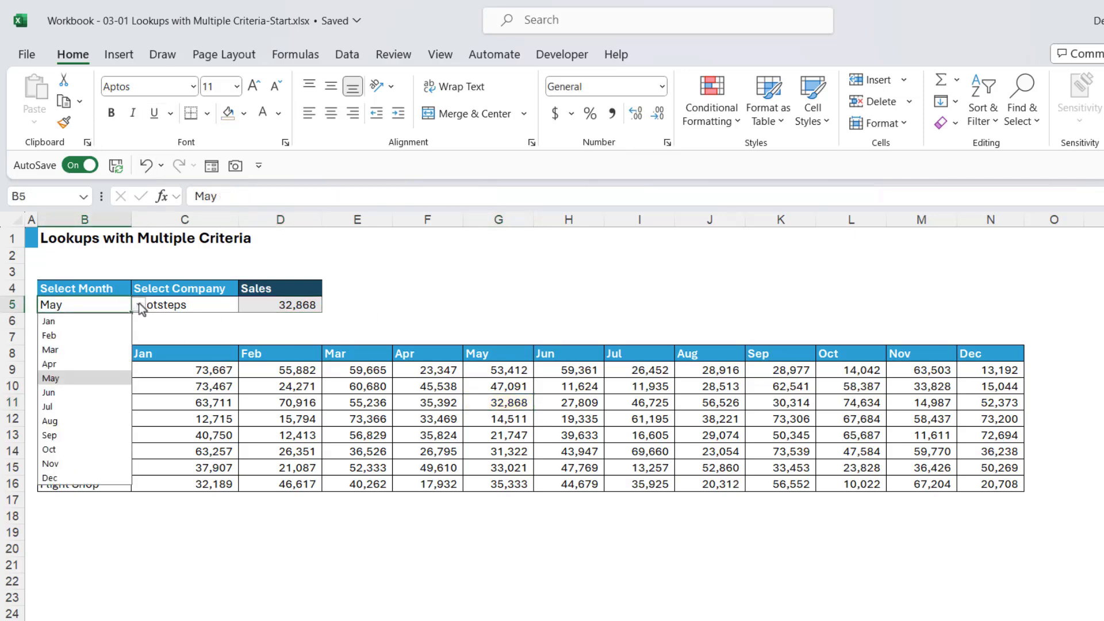
click(50, 421)
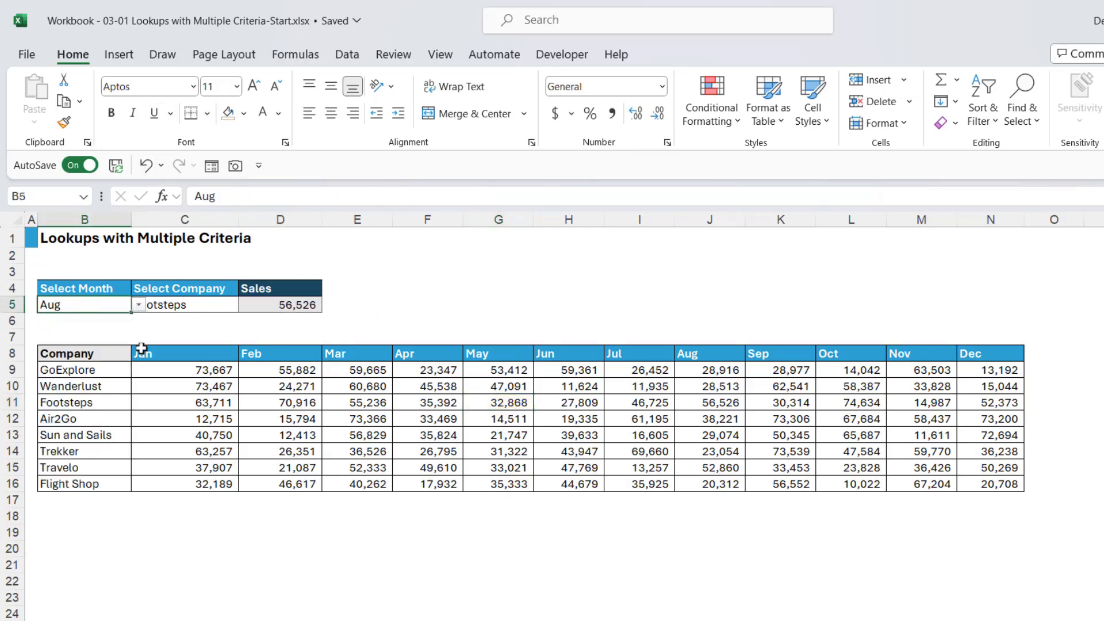
click(172, 303)
click(245, 304)
click(164, 322)
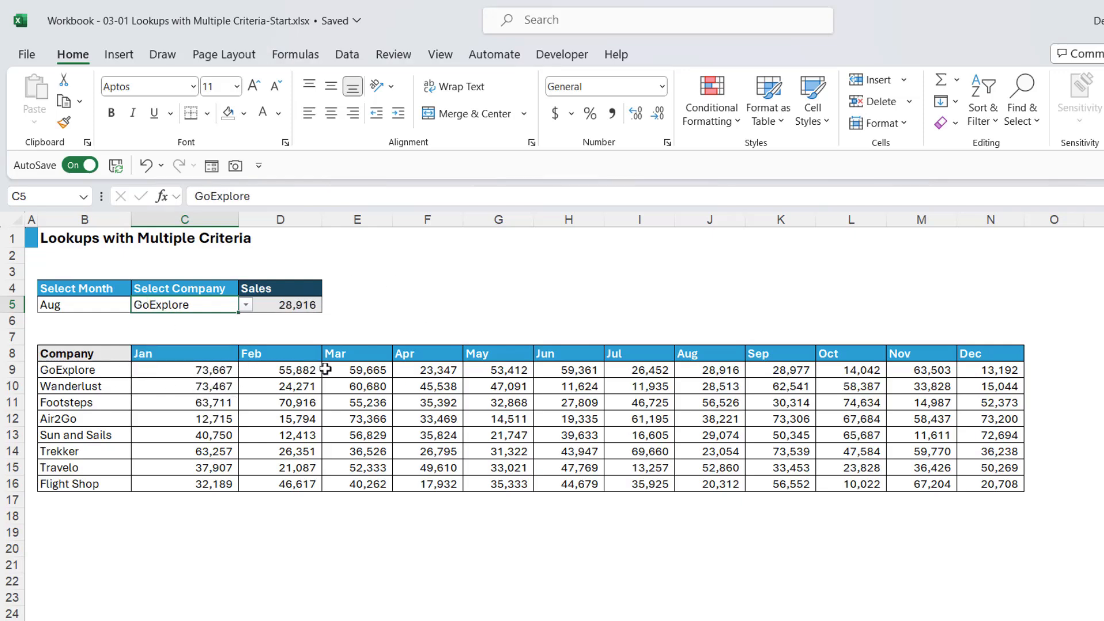
Try a yellow fill on the GoExplore August sales cell and remove it
click(697, 371)
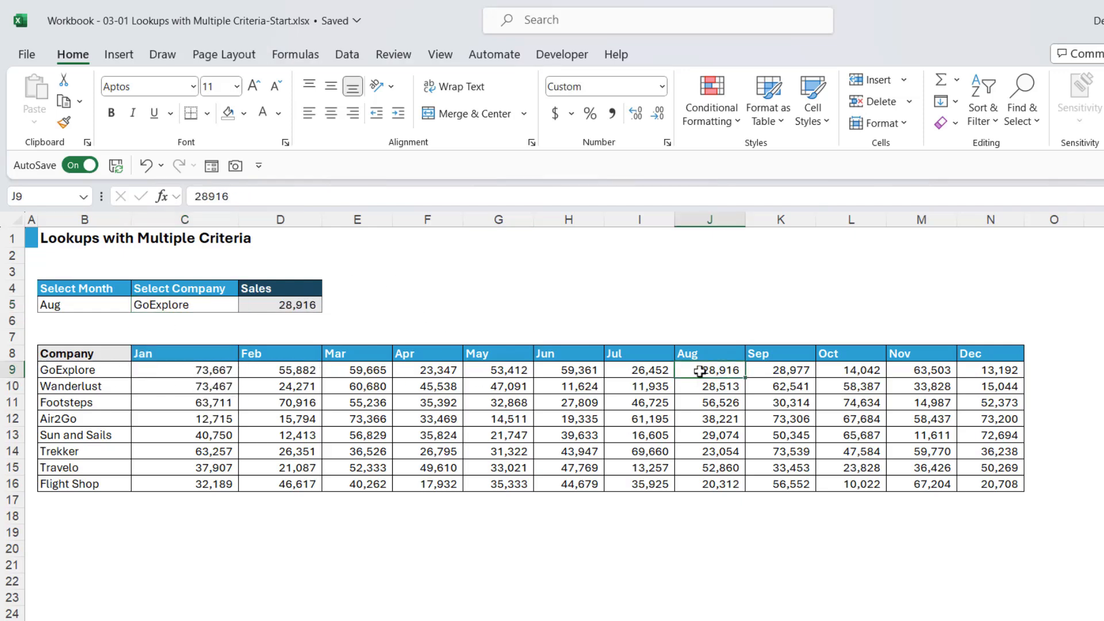
click(229, 113)
click(244, 114)
Replace the XLOOKUP formula in D5 with the start of an INDEX formula using C9:N16 as the array
click(283, 305)
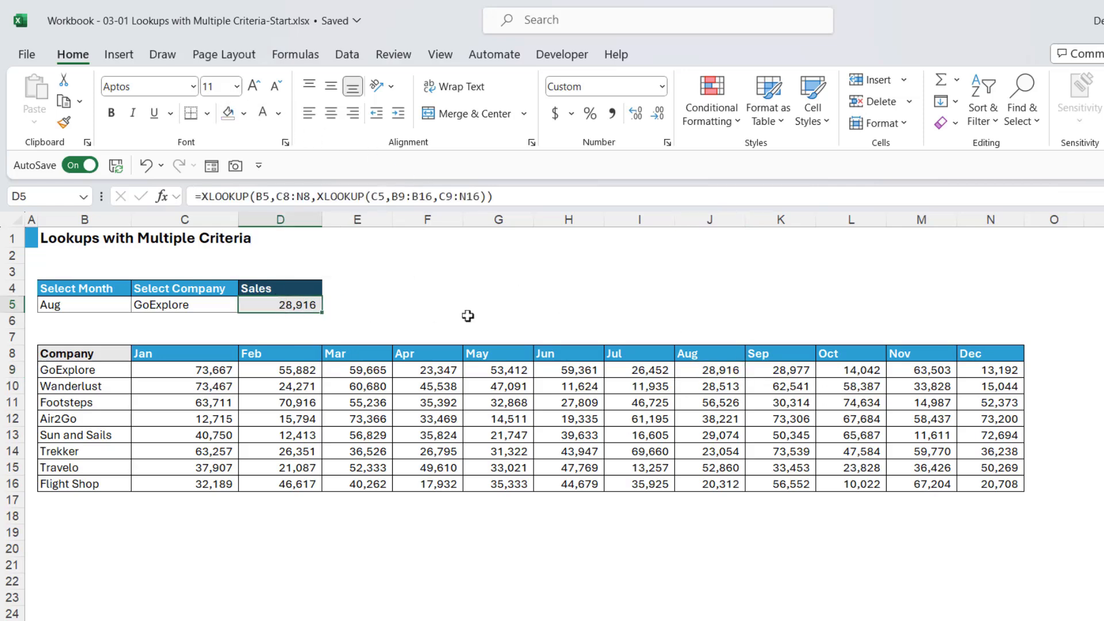
key(Delete)
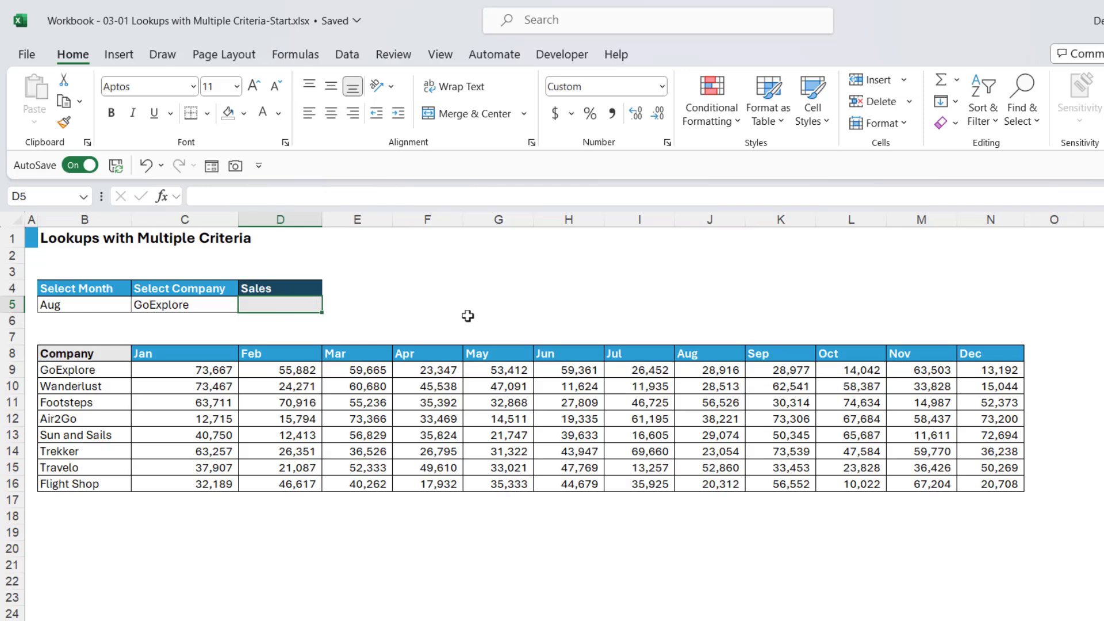
text(=INDEX()
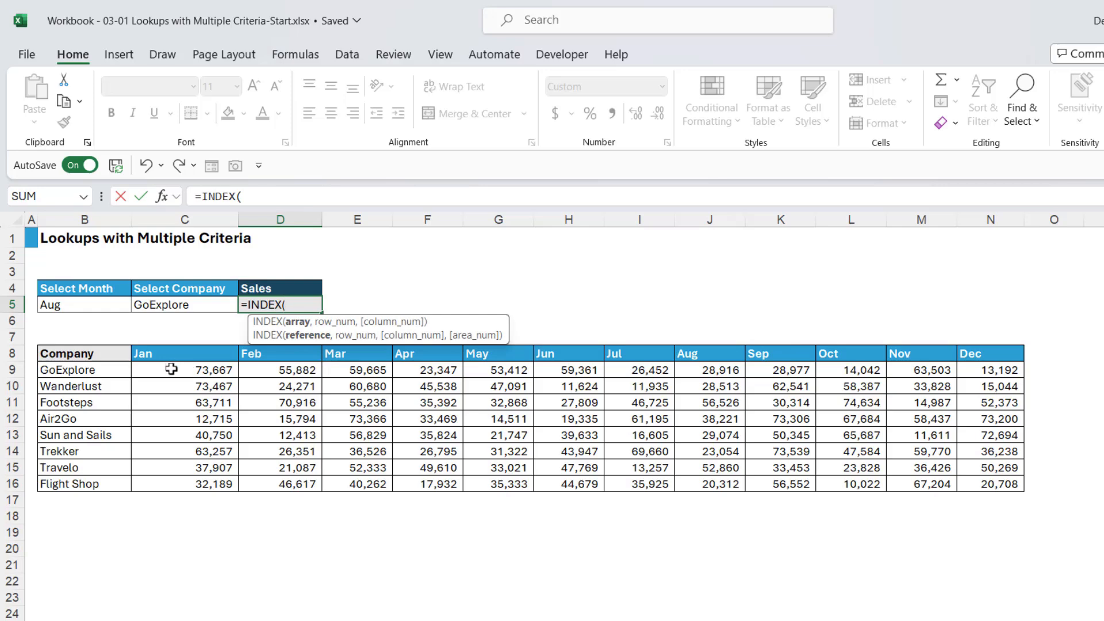
drag(173, 368, 1001, 484)
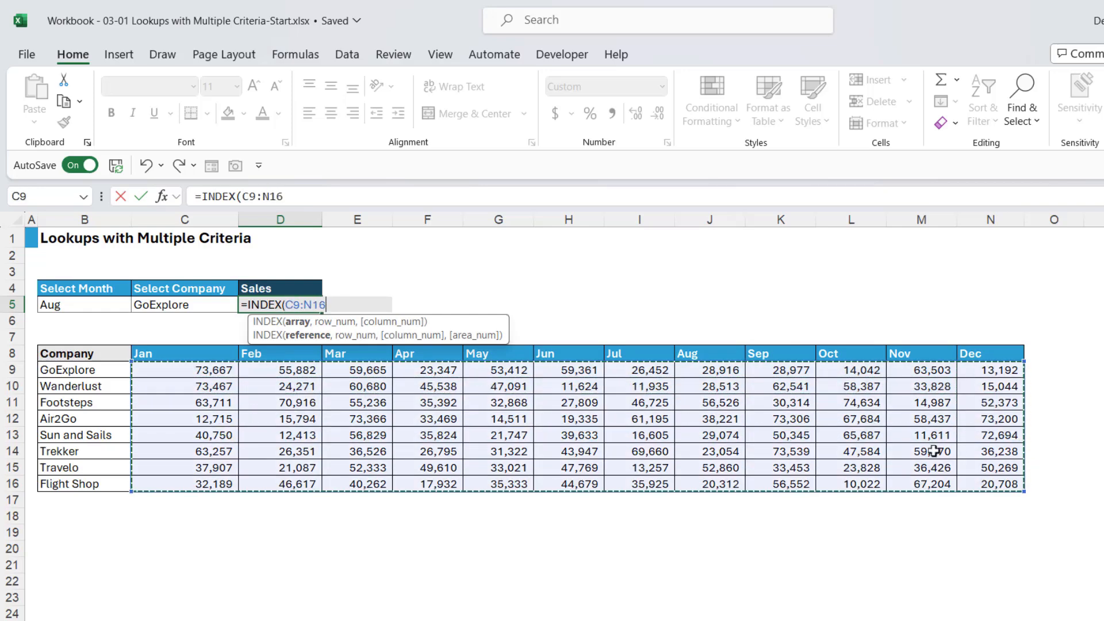
text(,)
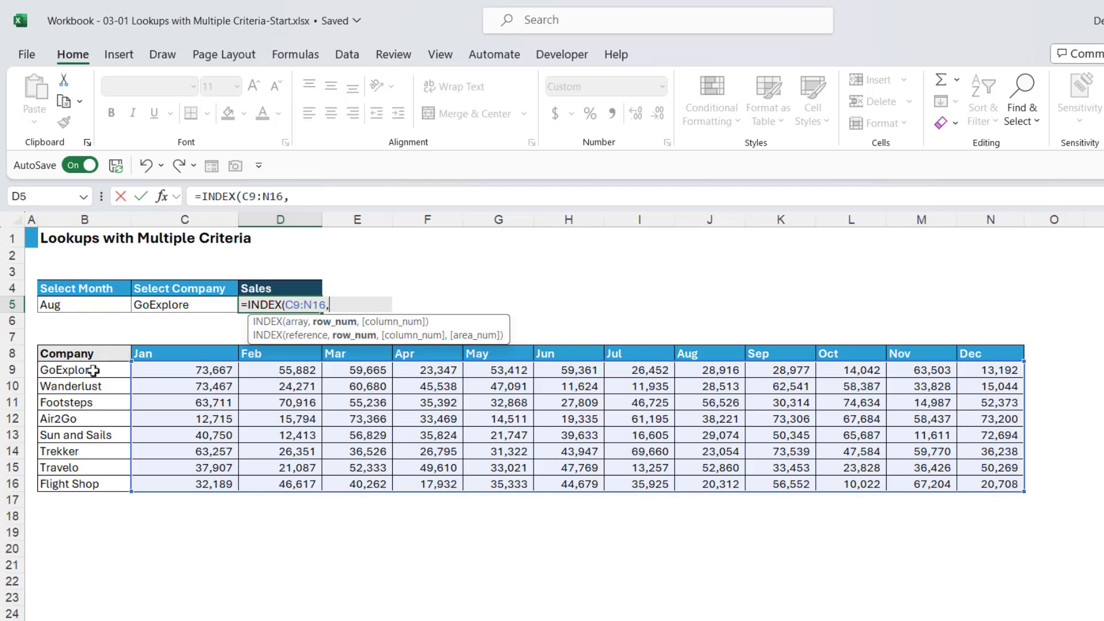
Add MATCH(C5,B9:B16,0) as the row number argument of the INDEX formula in D5, matching the selected company exactly
text(MATCH()
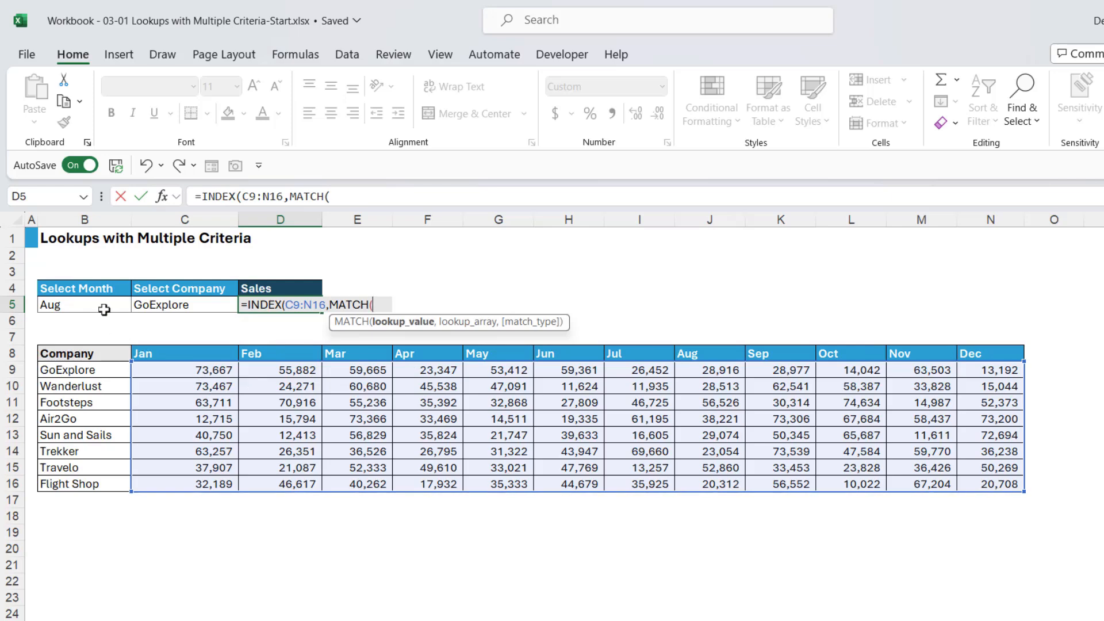
click(188, 306)
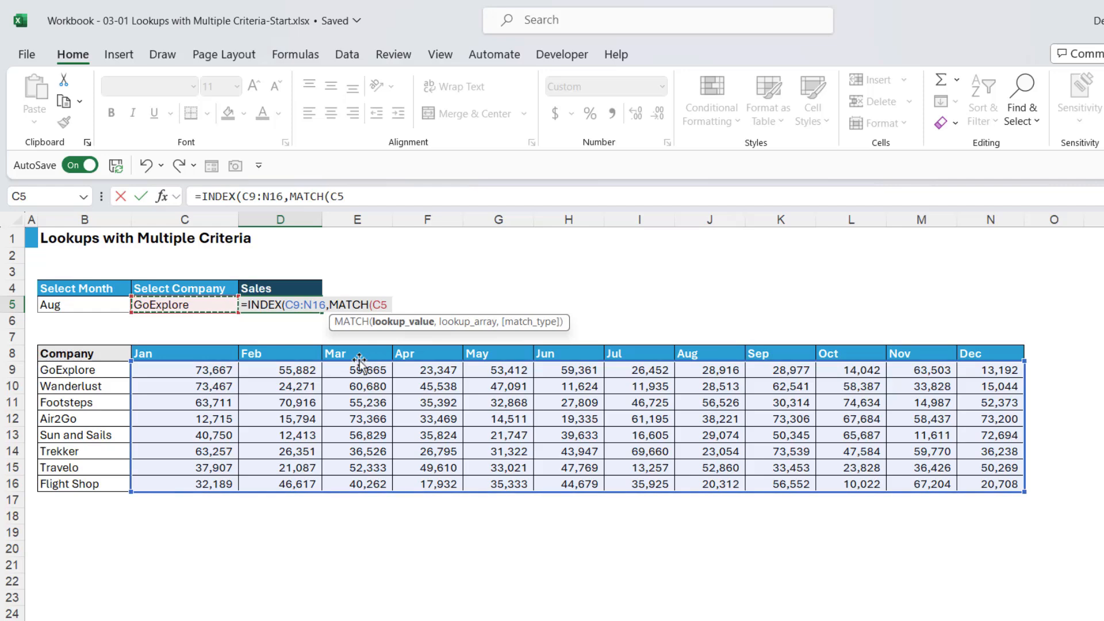
text(,)
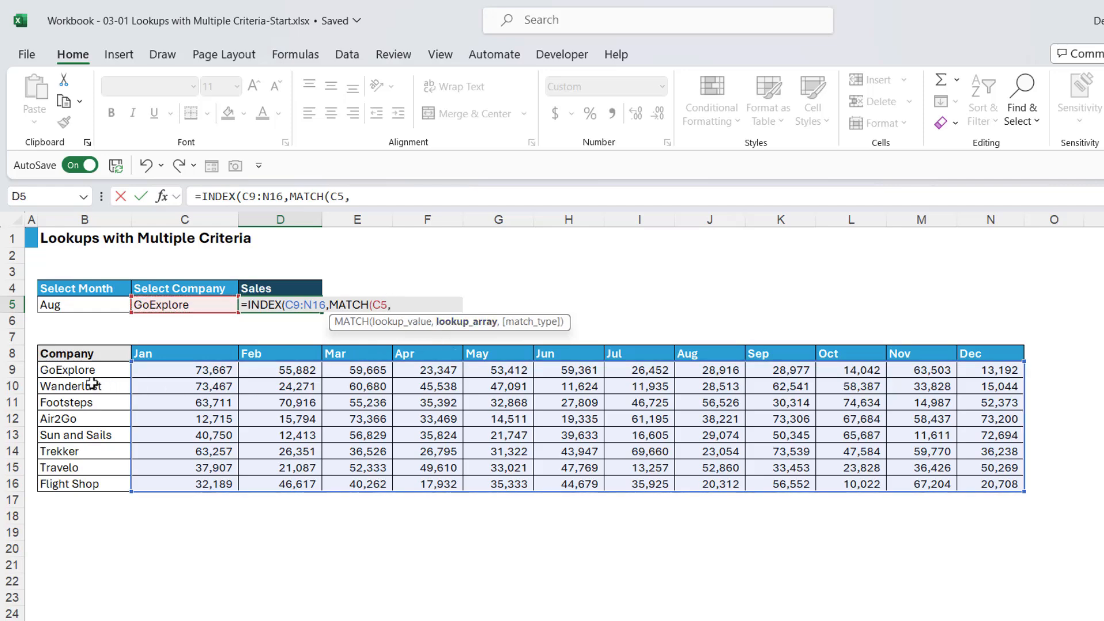
drag(87, 375, 86, 488)
text(,)
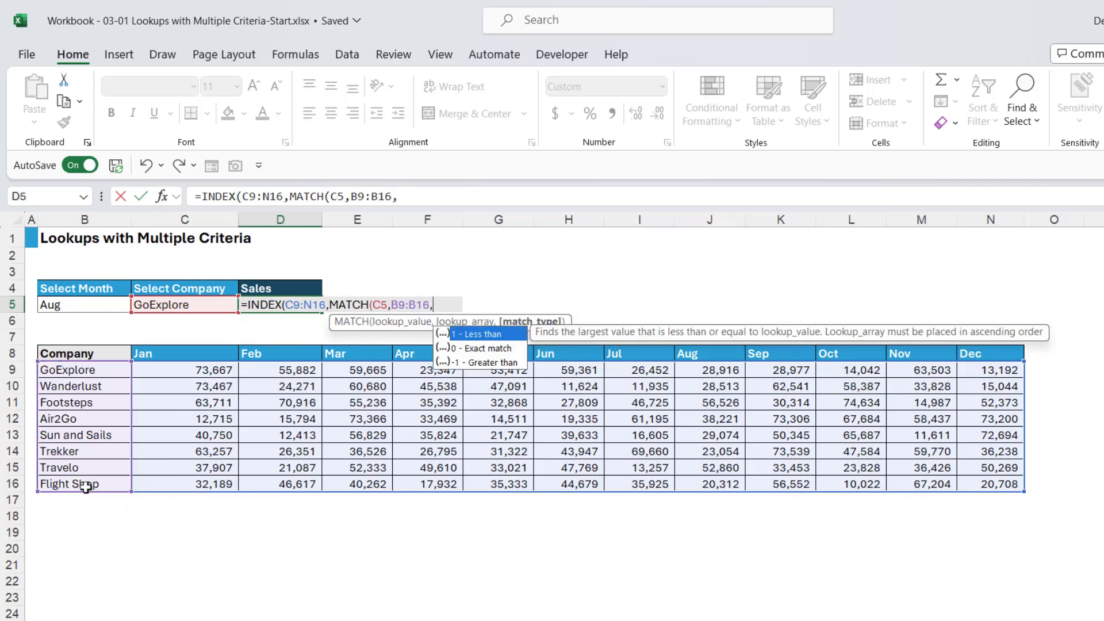
text(0),)
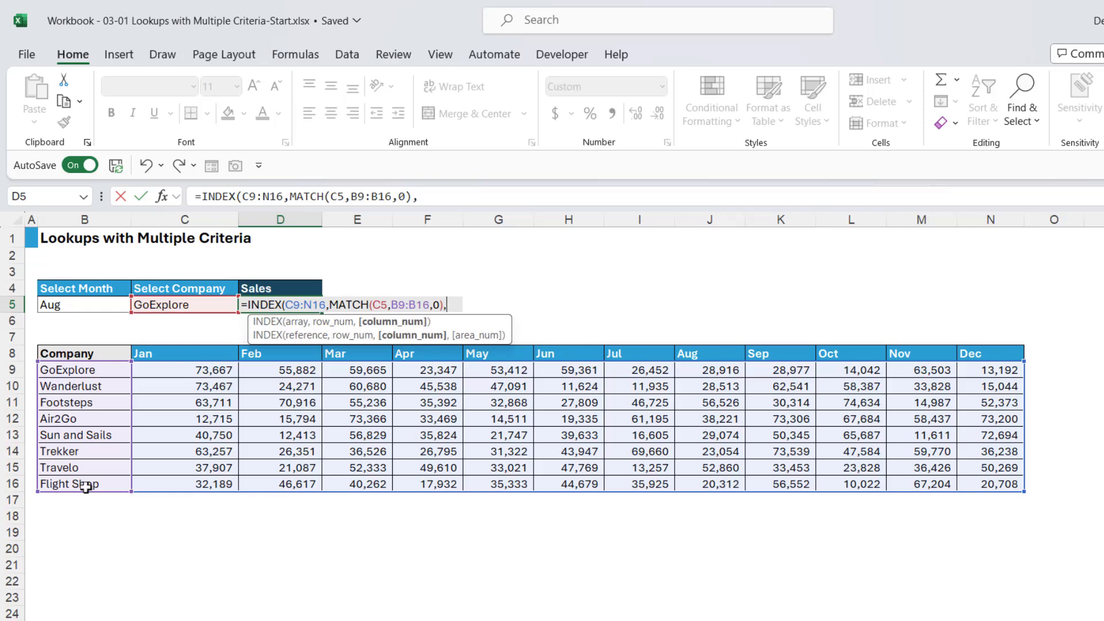
Add MATCH(B5,C8:N8,0) as the column number argument and complete the INDEX formula in D5
text(MATCH()
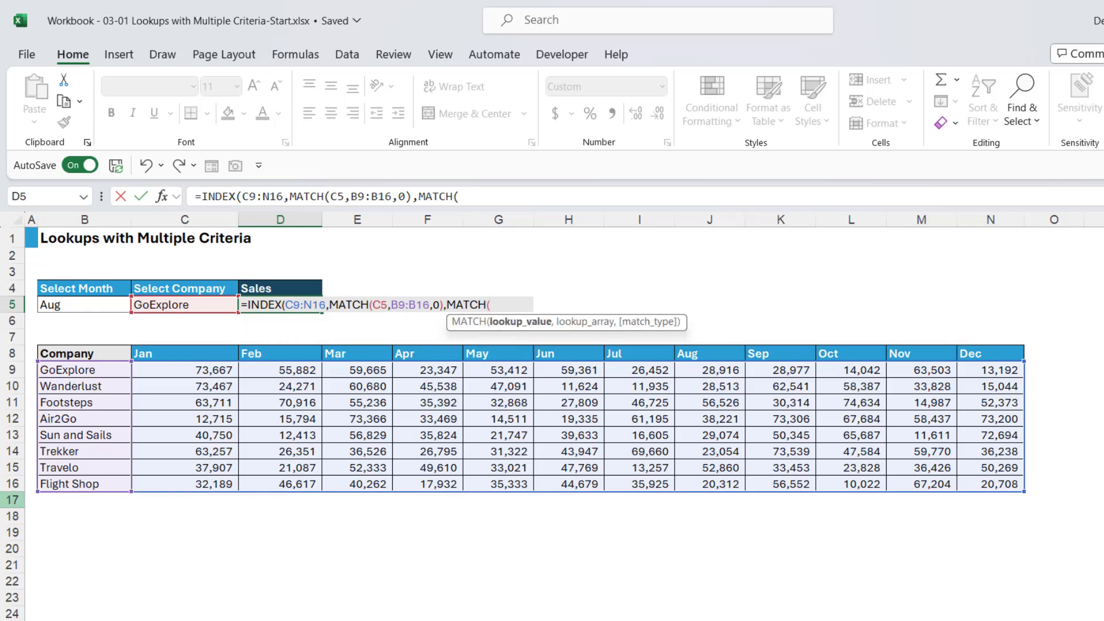
click(78, 305)
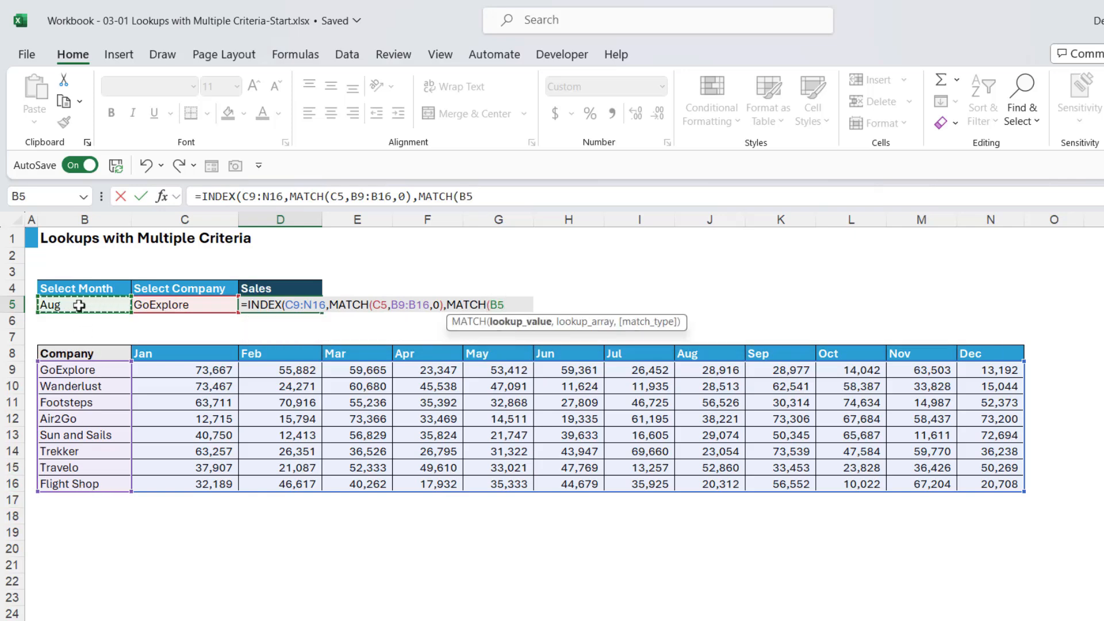
text(,)
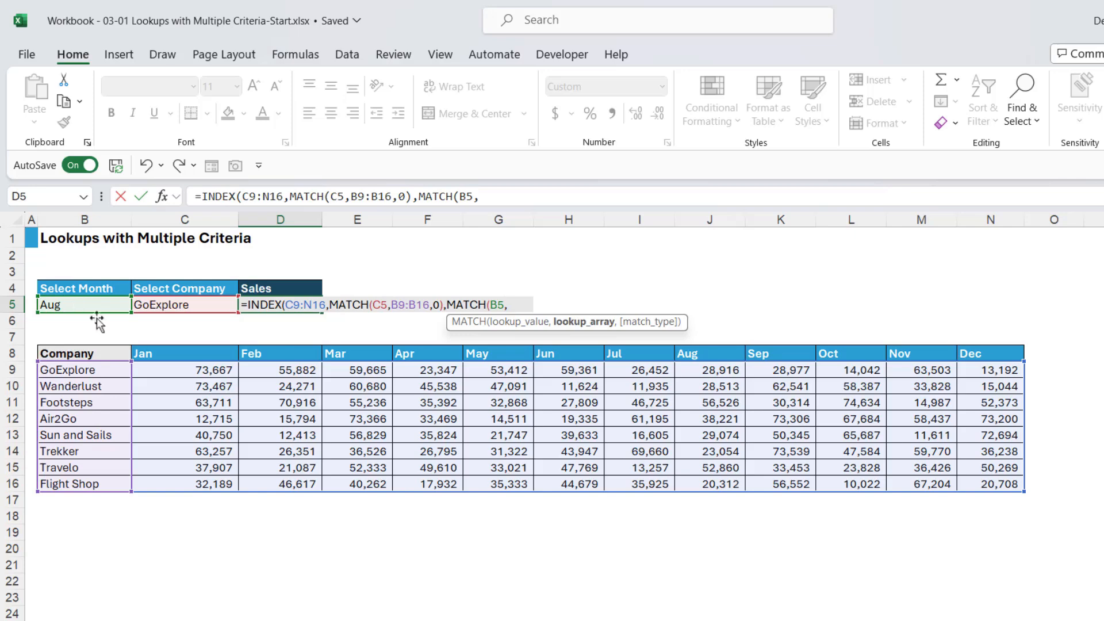
drag(159, 353, 984, 358)
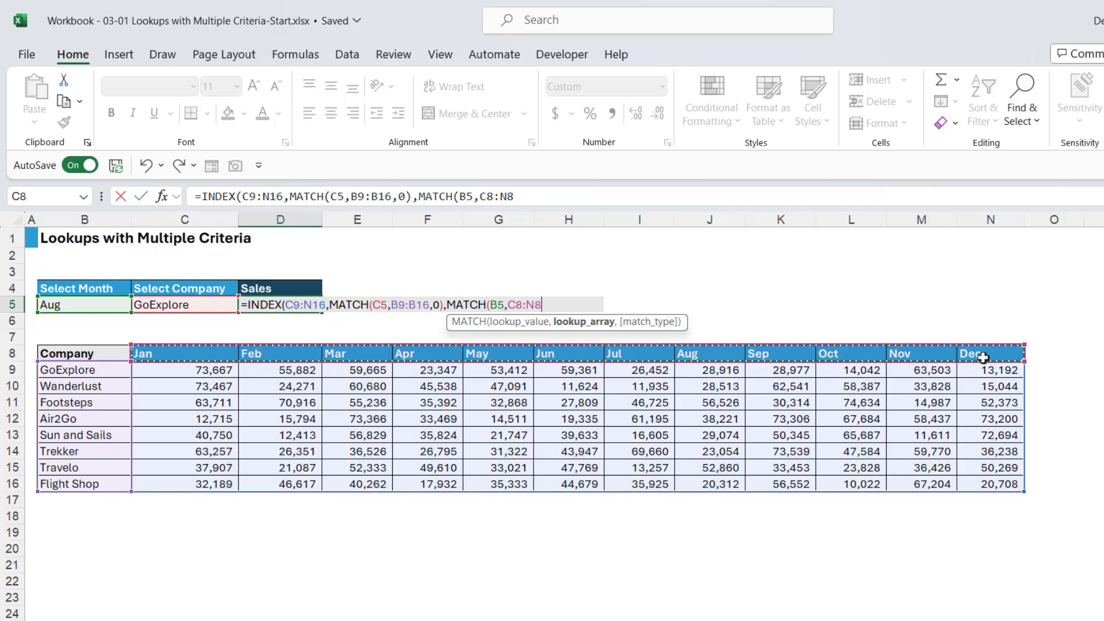
text(,)
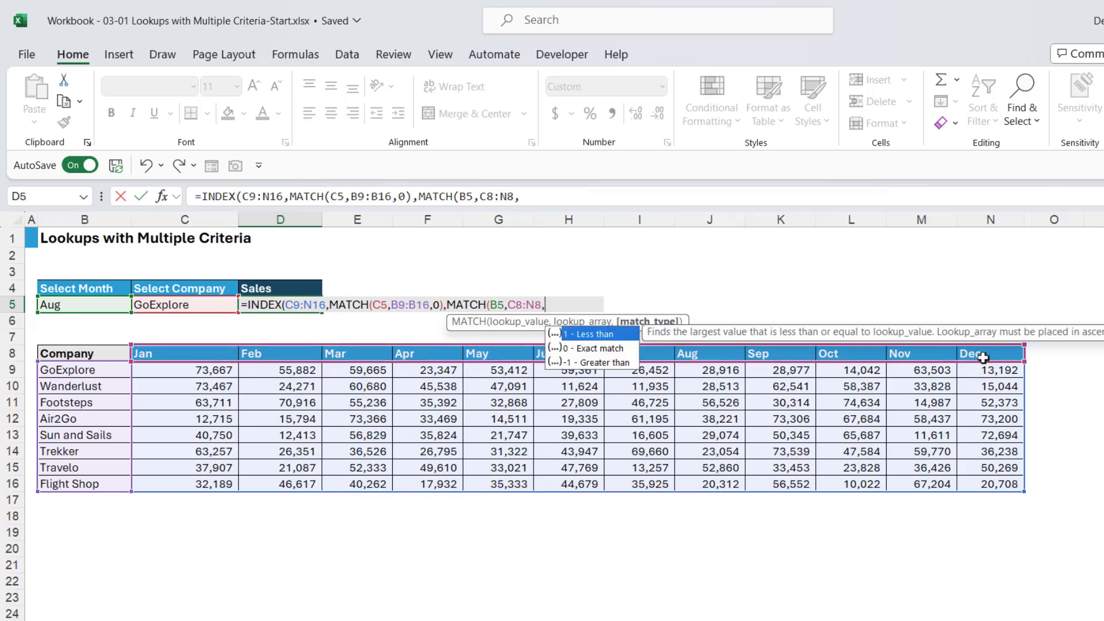
text(0))
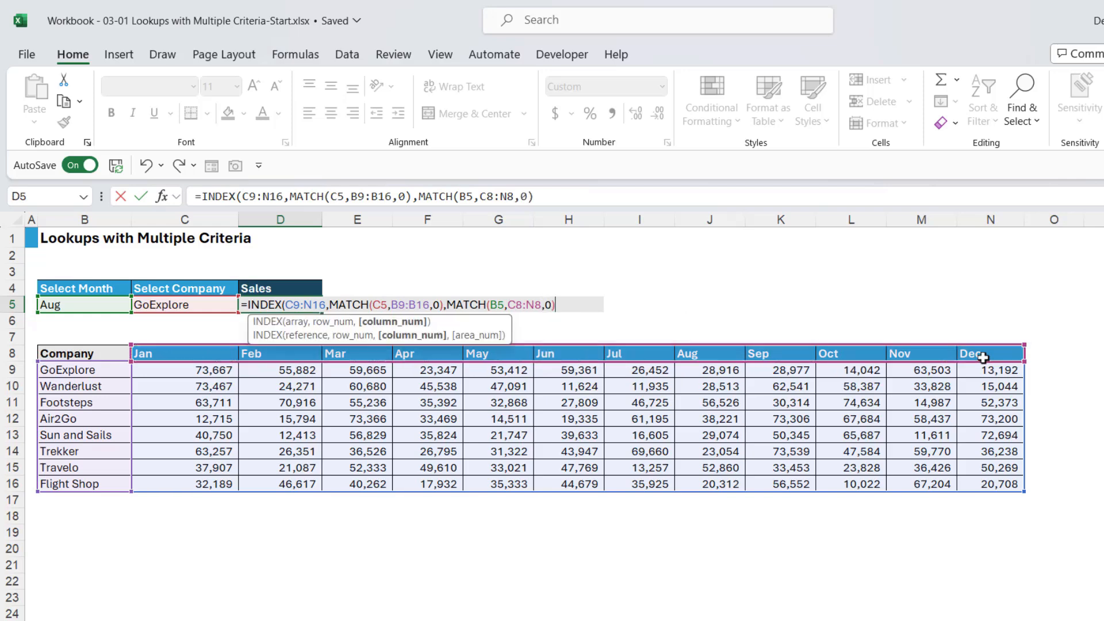
text())
key(Return)
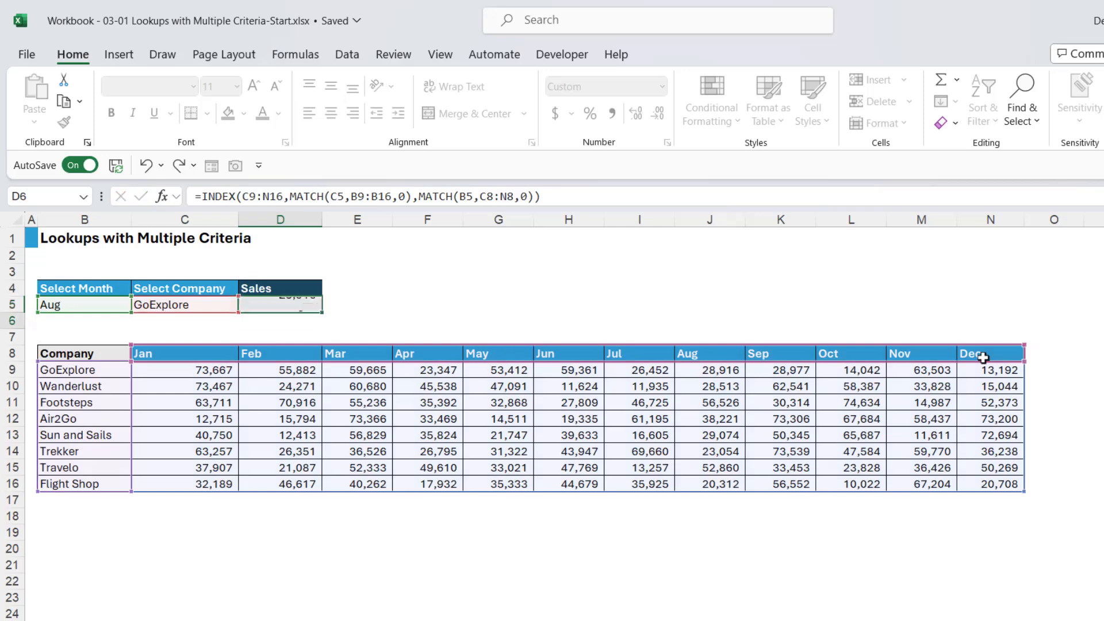
click(290, 303)
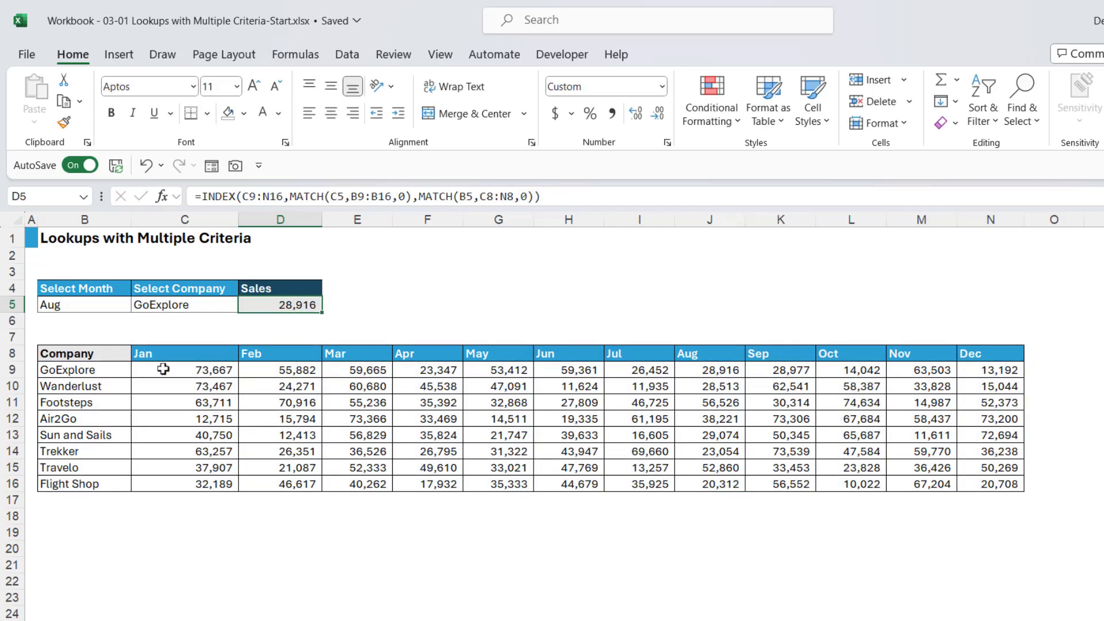
Highlight the GoExplore August sales cell in yellow to compare it with D5, and undo the fill
click(723, 367)
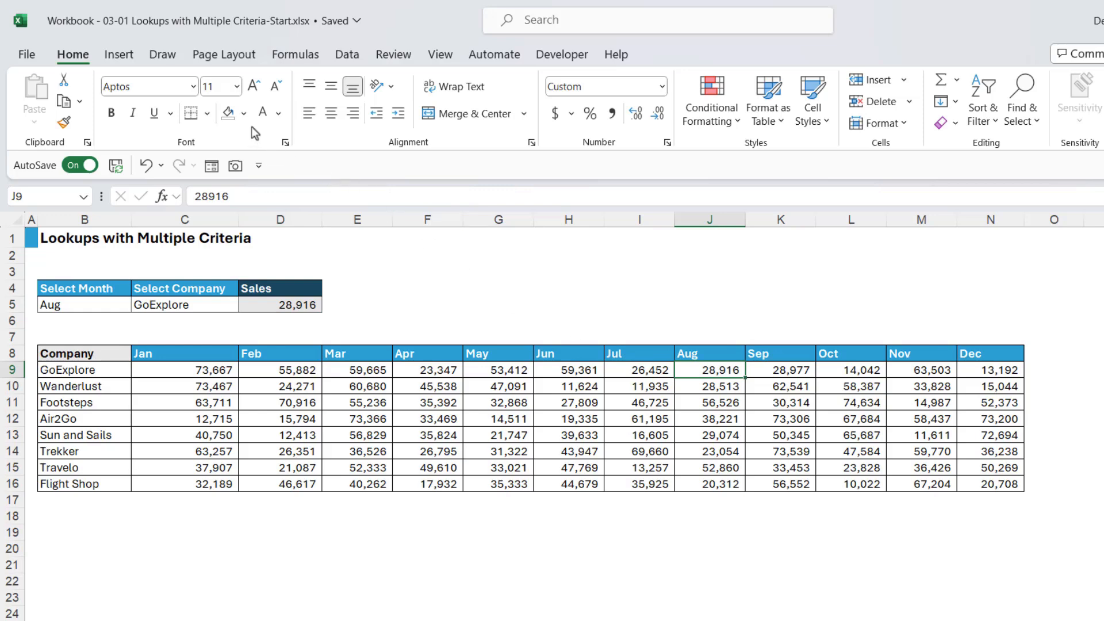
click(244, 113)
click(267, 307)
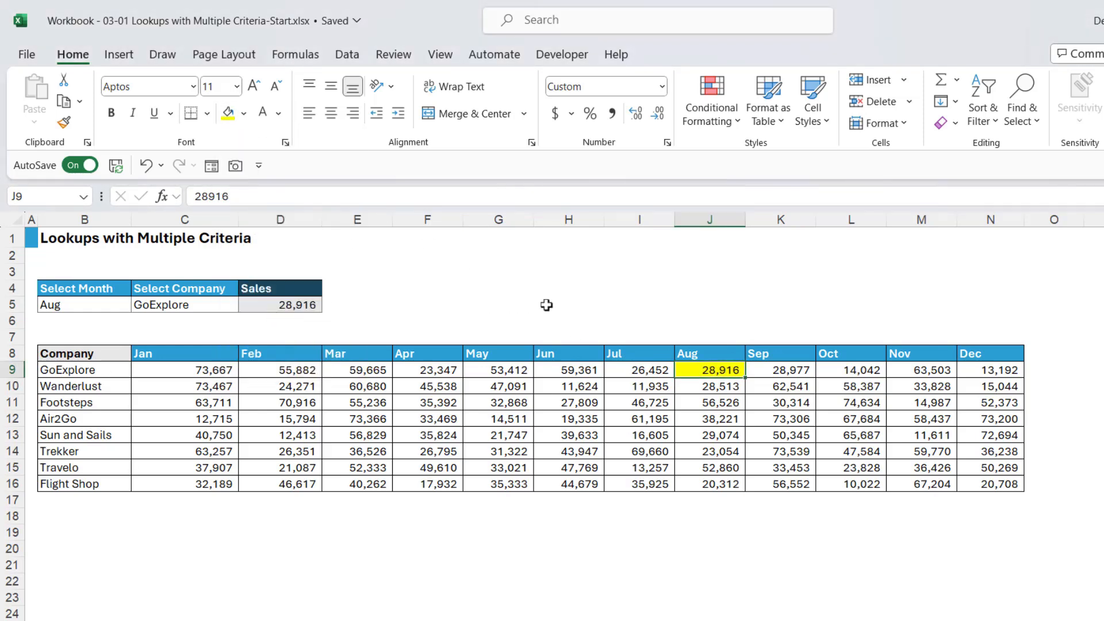
click(545, 305)
click(301, 309)
key(ctrl+z)
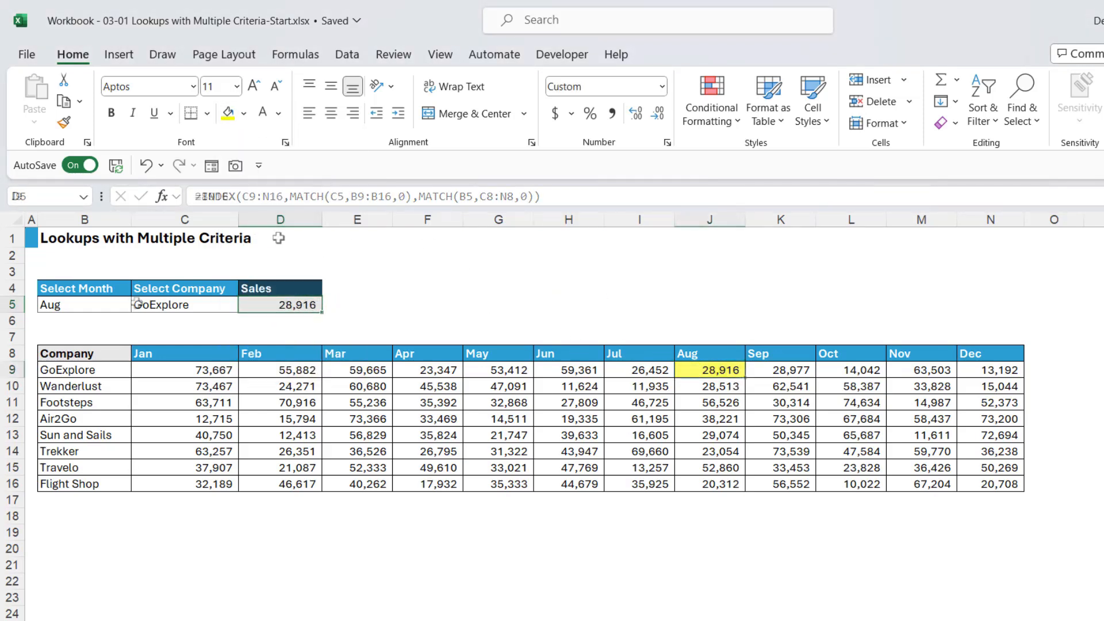
Change the lookup selections to May and Flight Shop, and fill the Flight Shop May sales cell with yellow
click(124, 307)
click(141, 309)
click(74, 374)
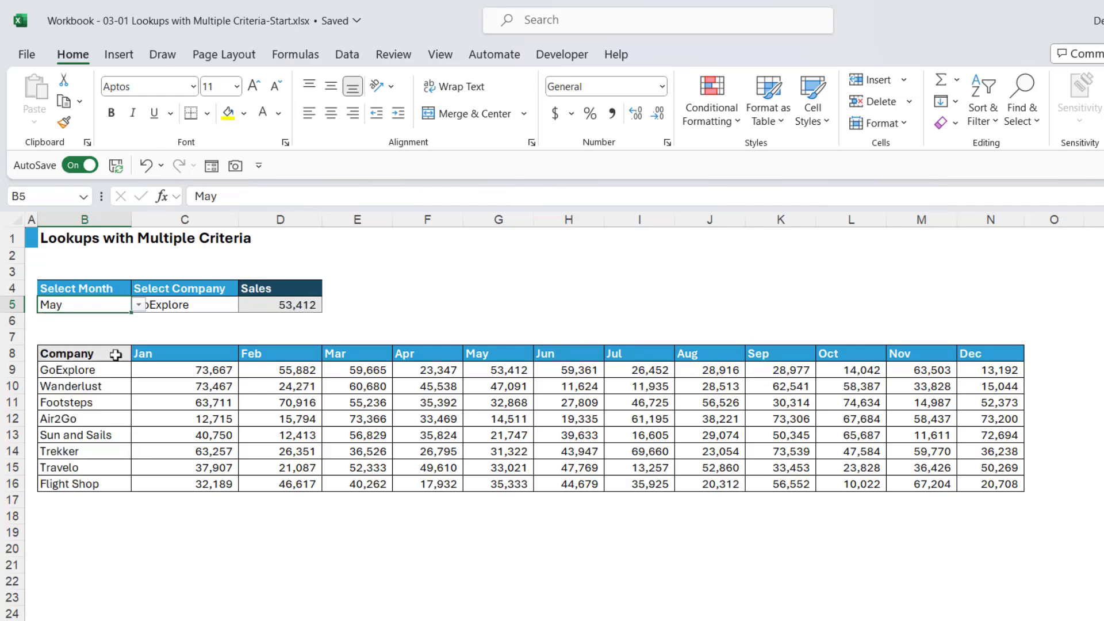
click(162, 303)
click(245, 304)
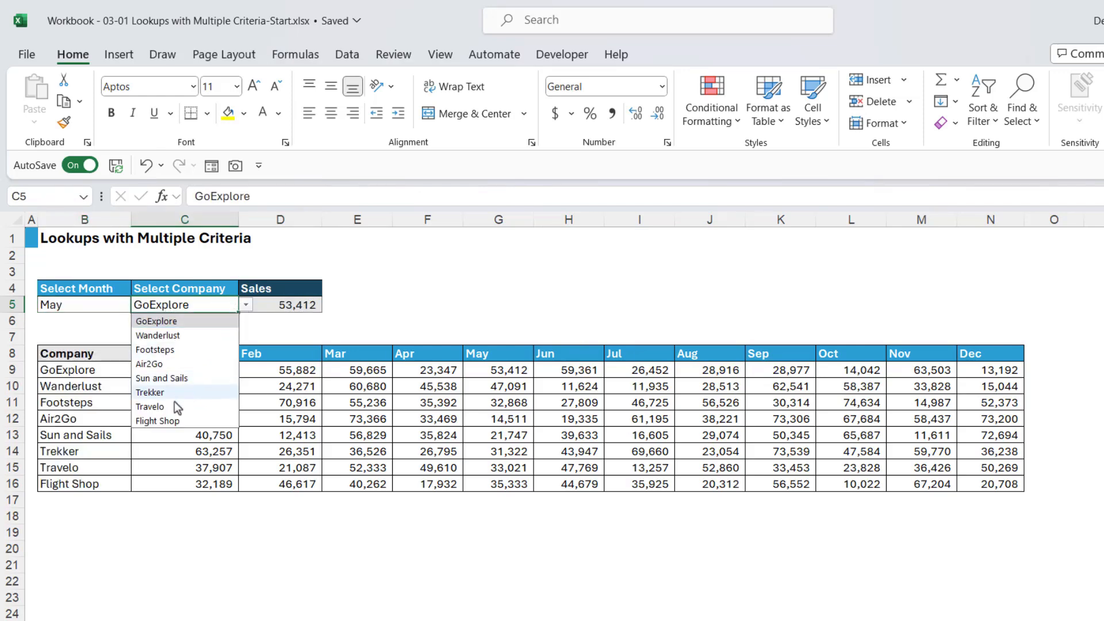
click(167, 419)
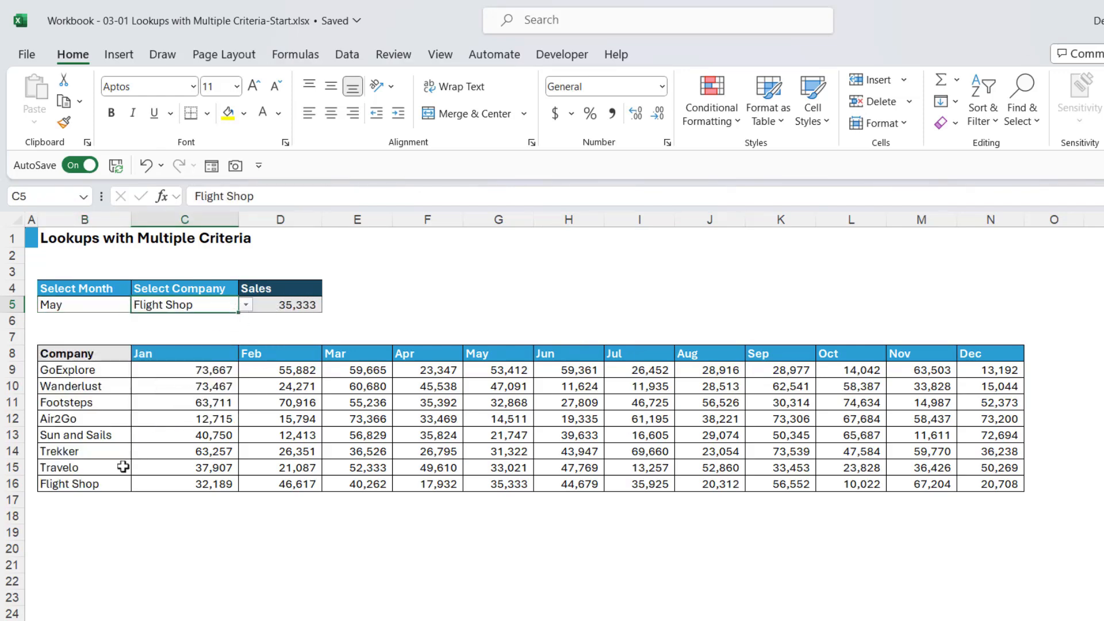
click(488, 484)
click(228, 112)
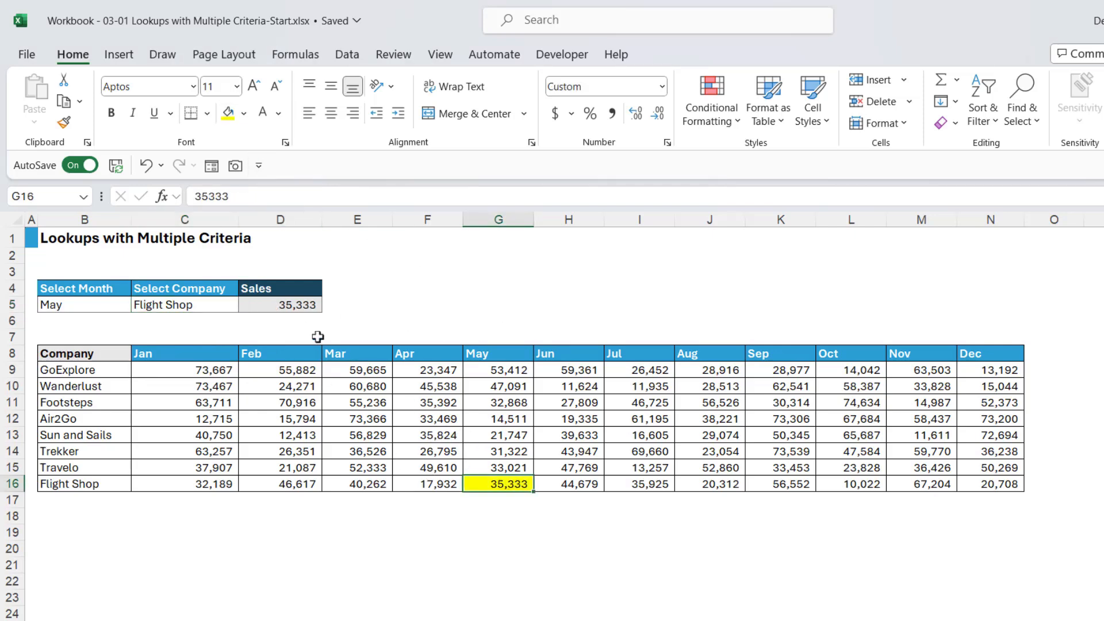
Open the INDEX formula in D5 for editing and select its C9:N16 array reference
click(279, 301)
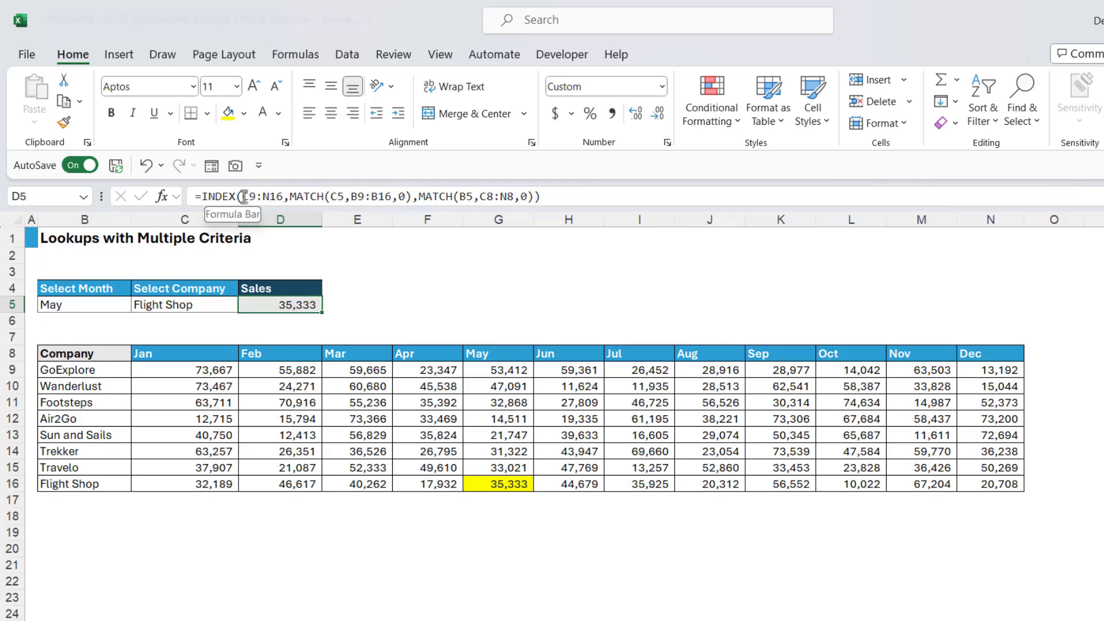
drag(242, 197, 283, 197)
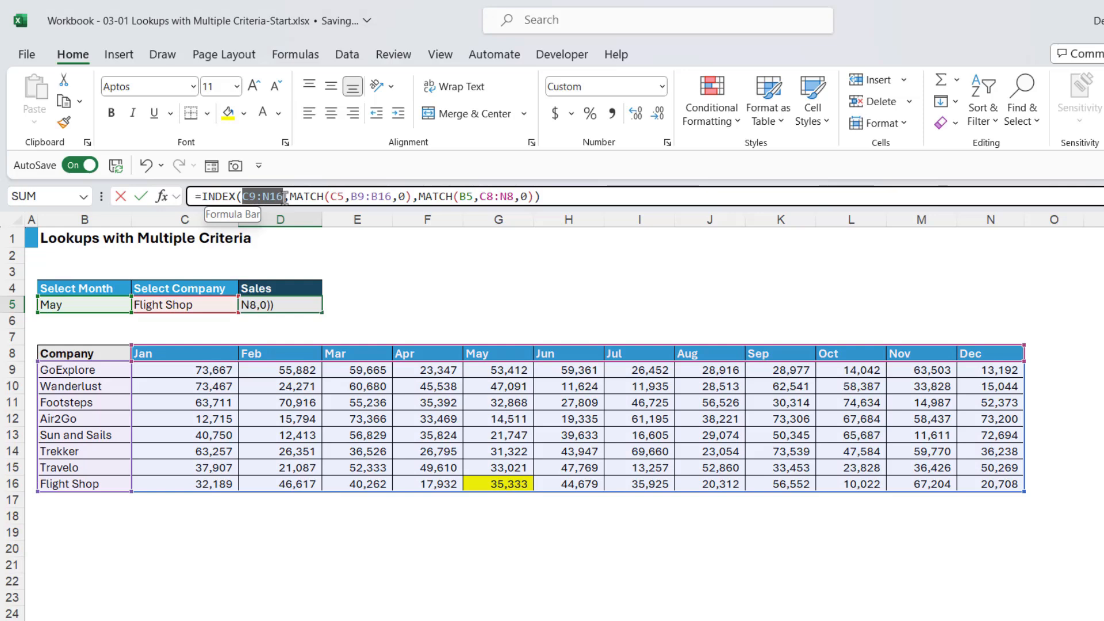